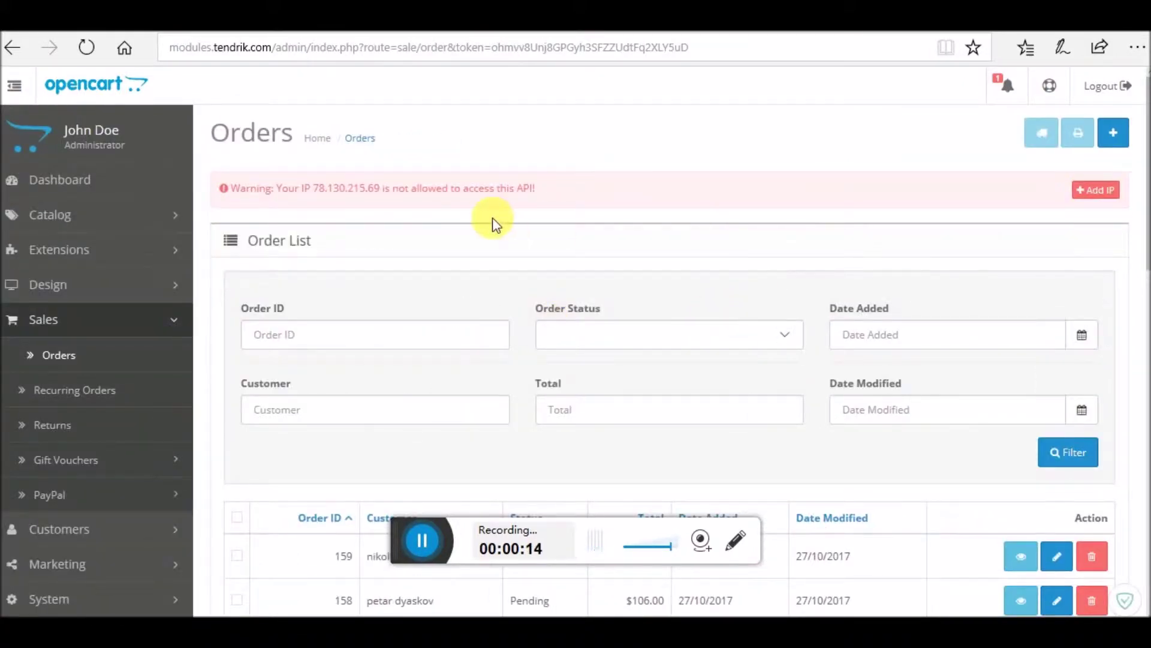
Step: Add the blocked IP address from the warning to the API's allowed addresses
drag(234, 193, 582, 201)
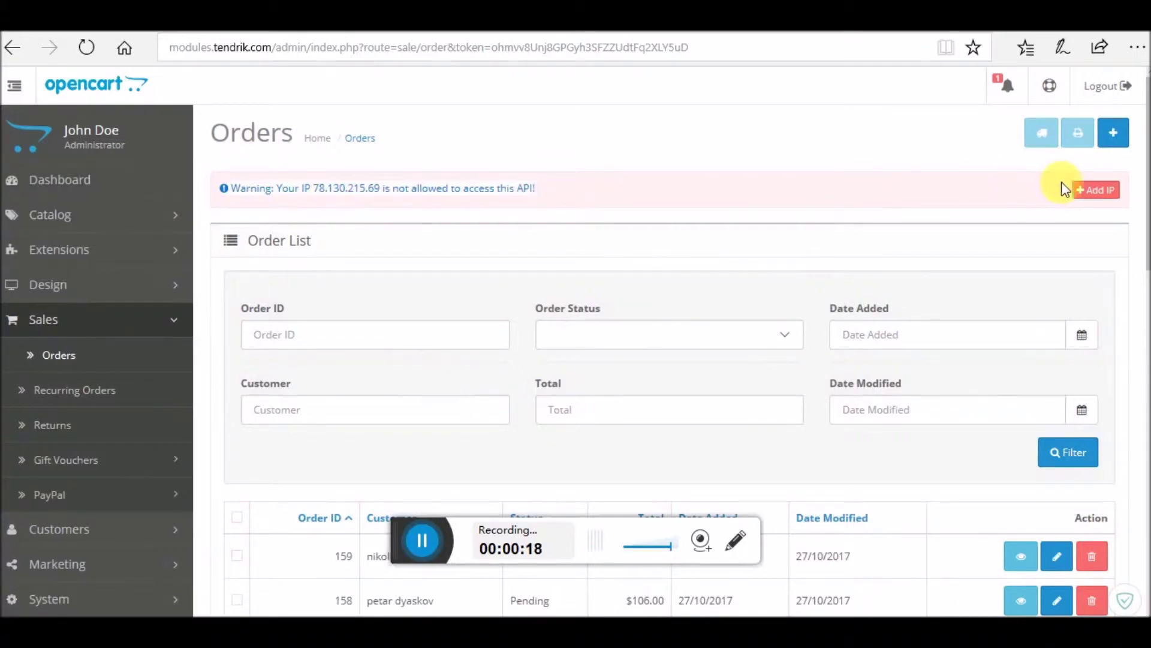
click(1090, 191)
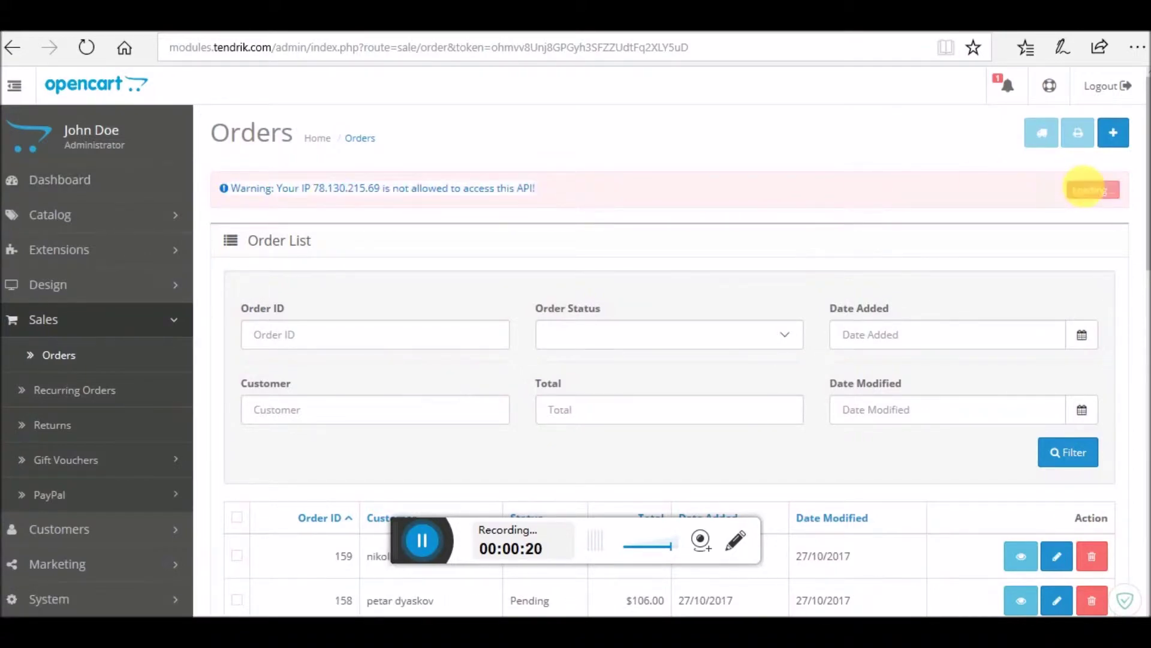
Step: Examine the order list filters, including the available order statuses, the customer suggestions and the total field
drag(1148, 154, 1148, 170)
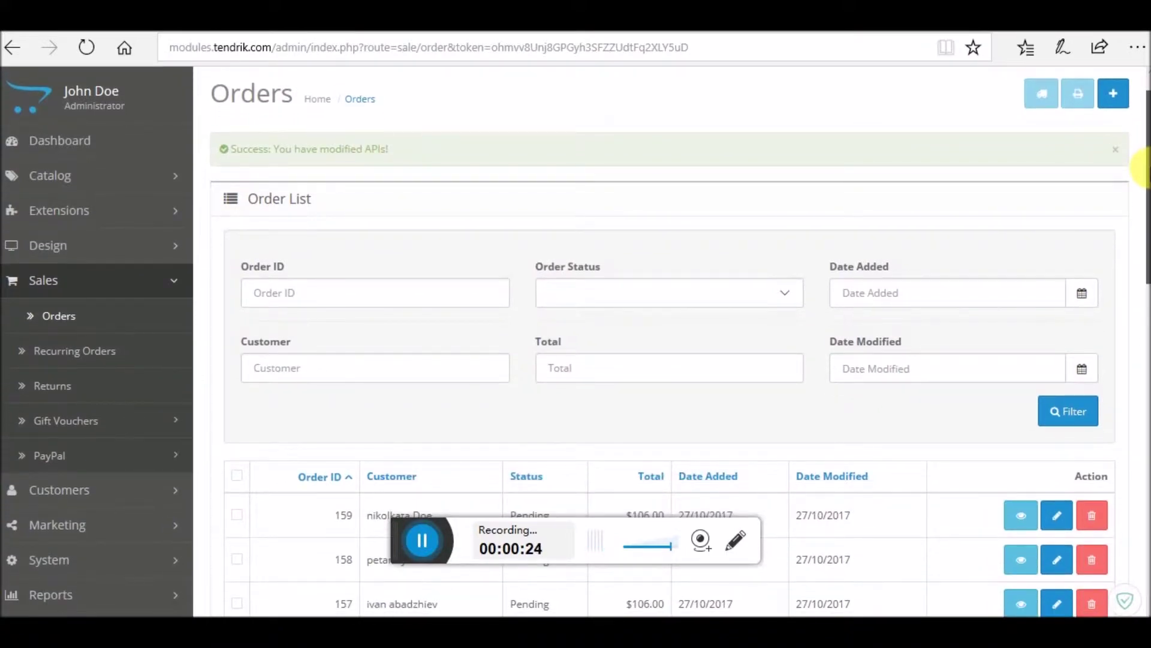
drag(1149, 170, 1144, 198)
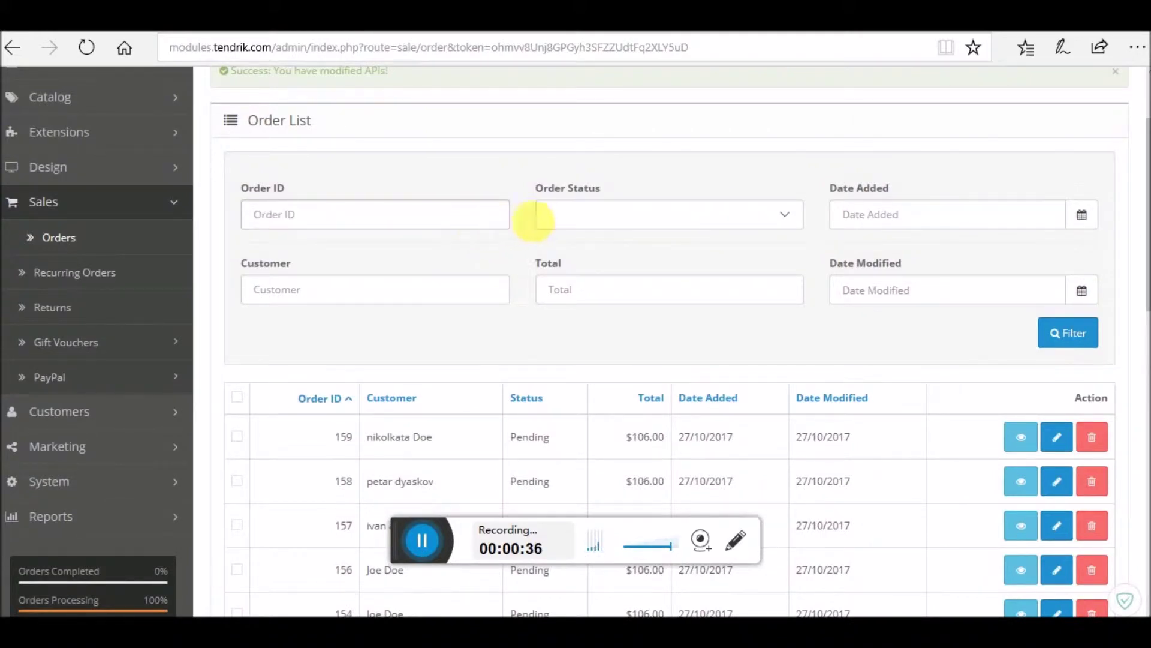
click(583, 214)
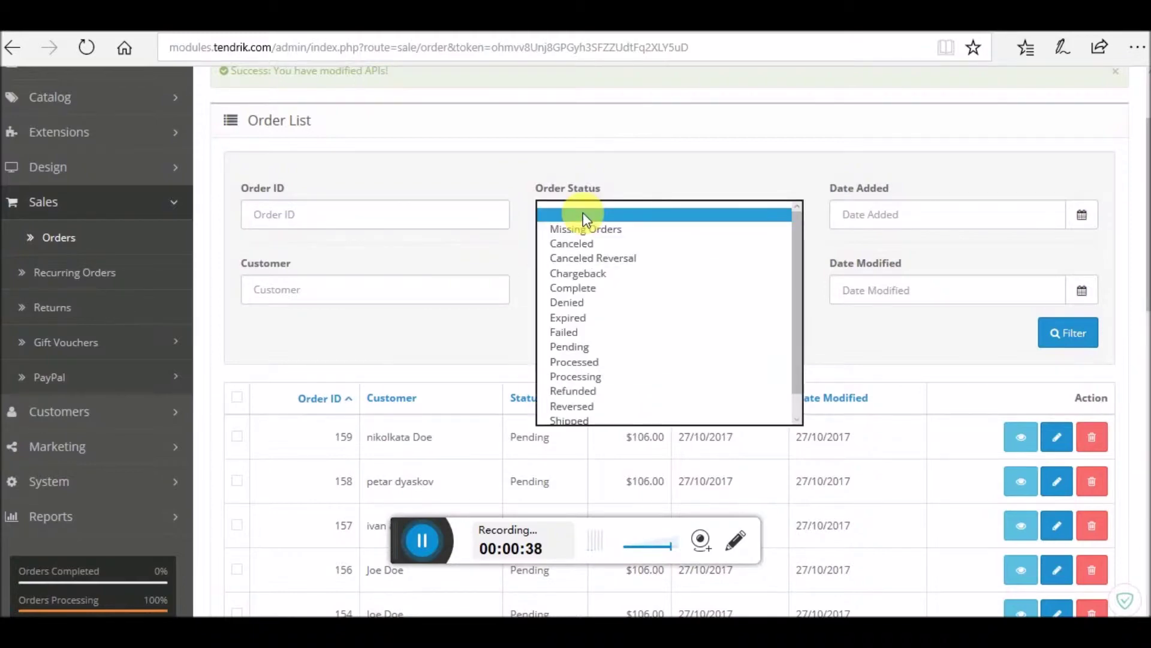
click(740, 133)
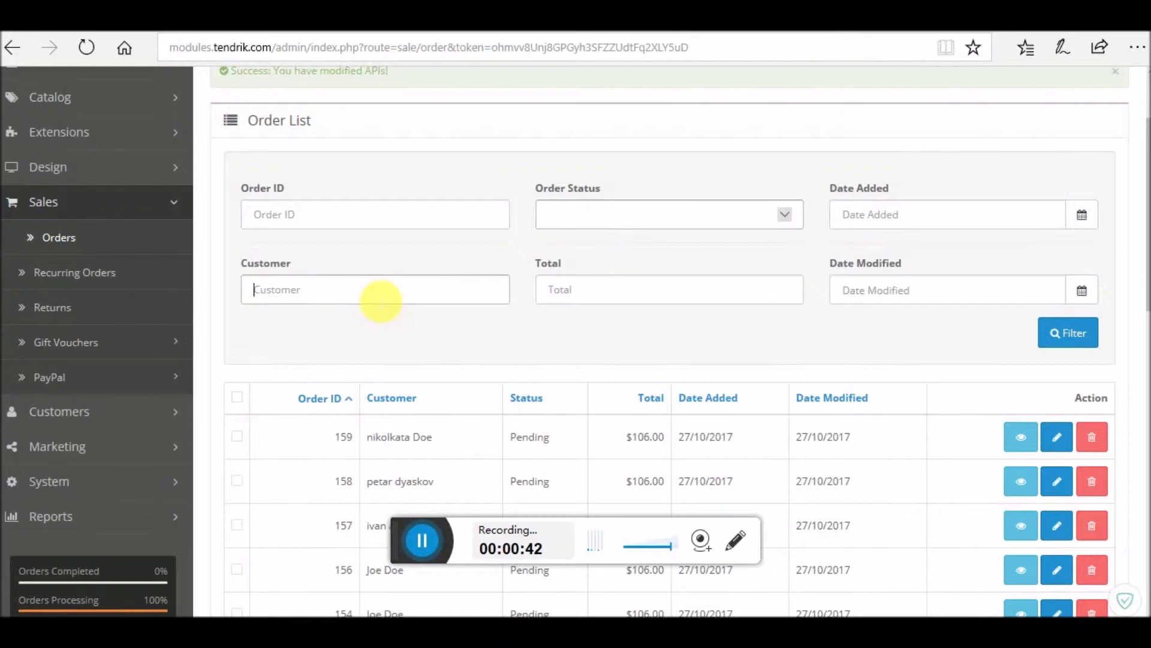
click(381, 301)
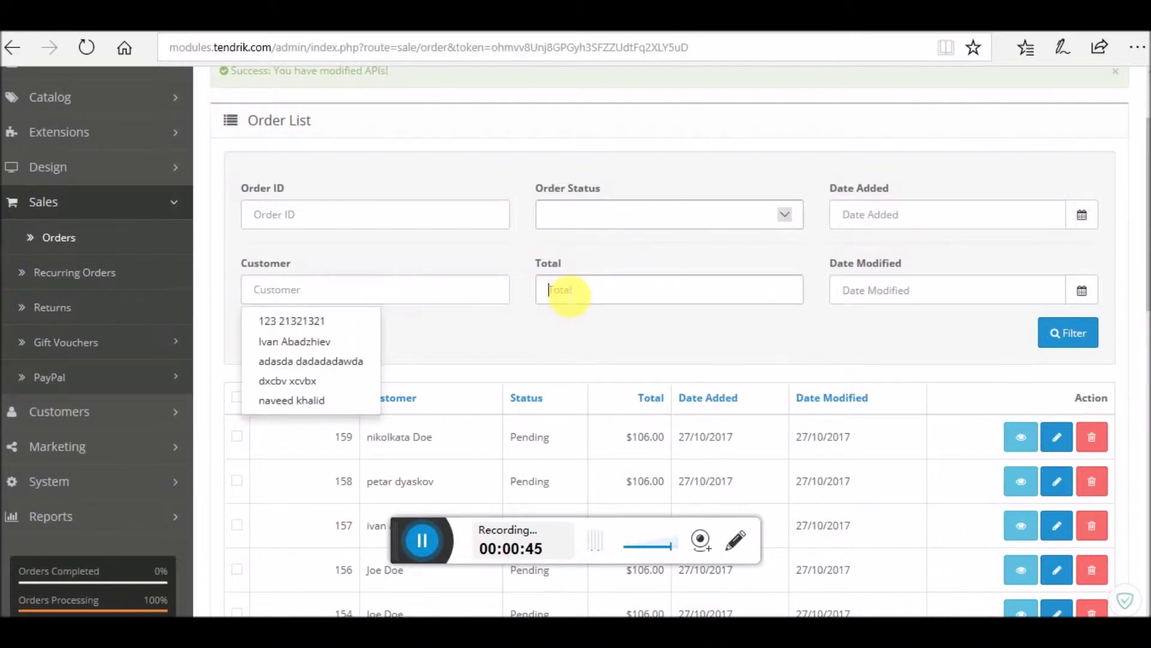
click(566, 294)
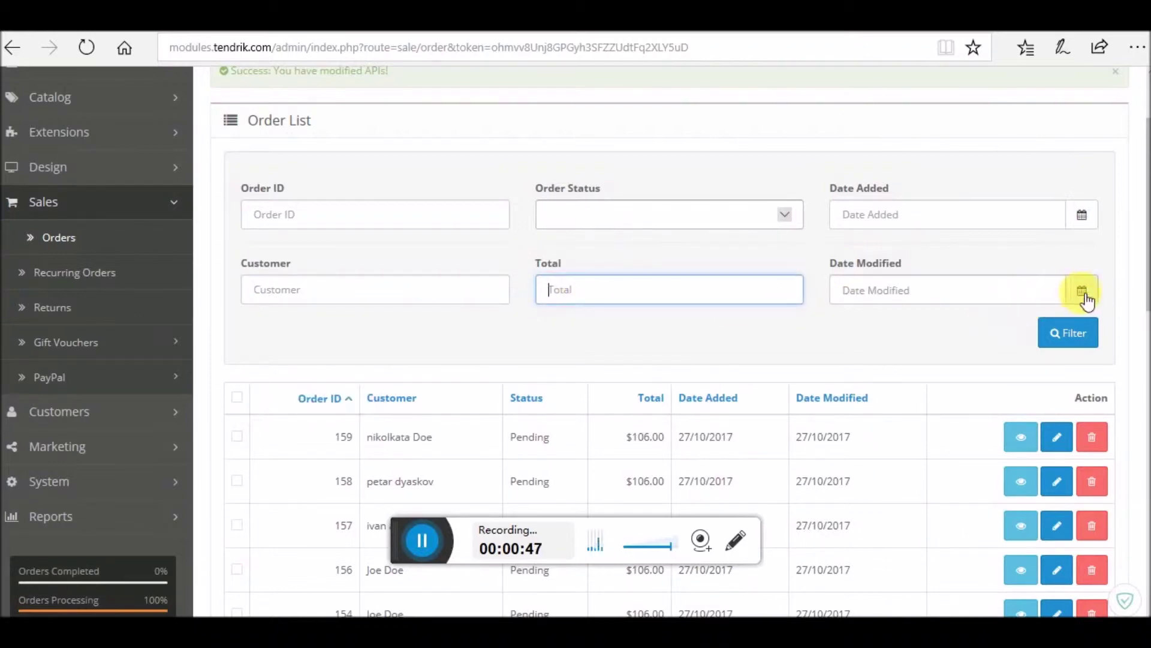
Step: Look through the order list and open the details of the third order from the top
scroll(1146, 201, down, 1)
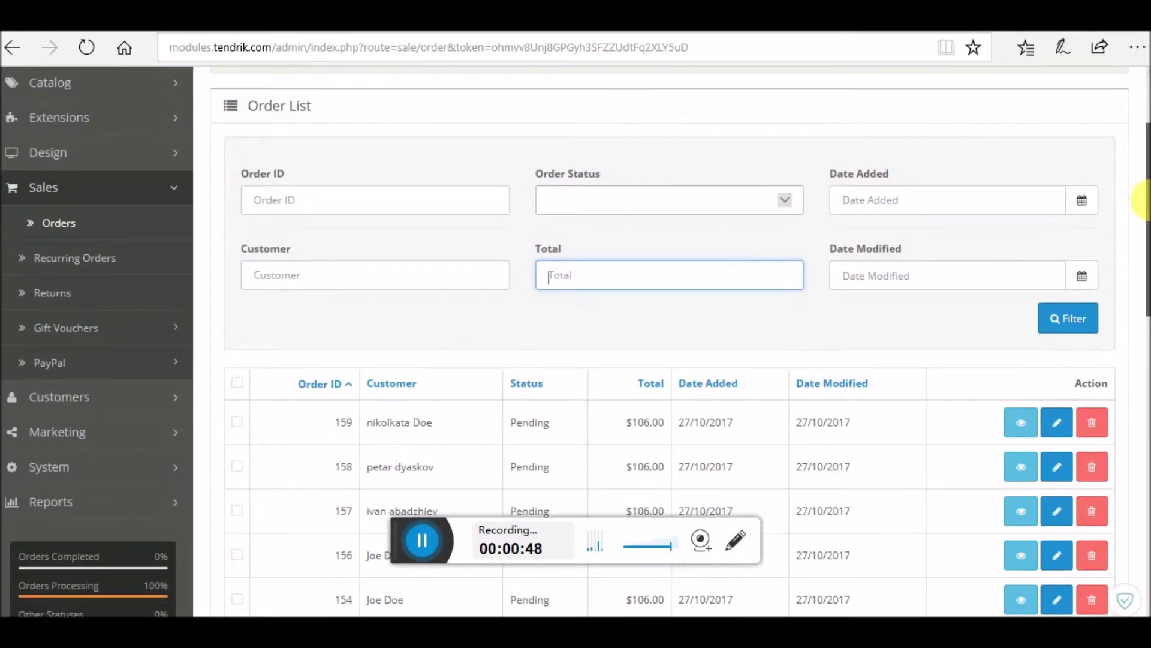
scroll(1142, 201, down, 2)
scroll(1142, 192, up, 4)
drag(1142, 191, 1126, 327)
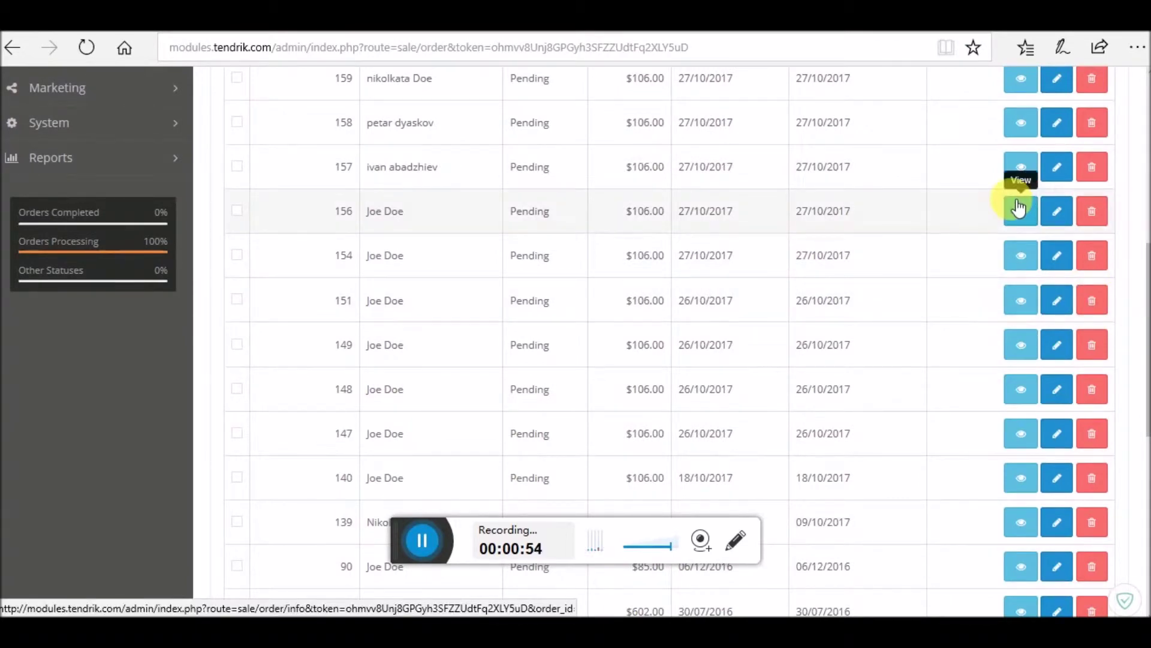
scroll(1140, 300, up, 2)
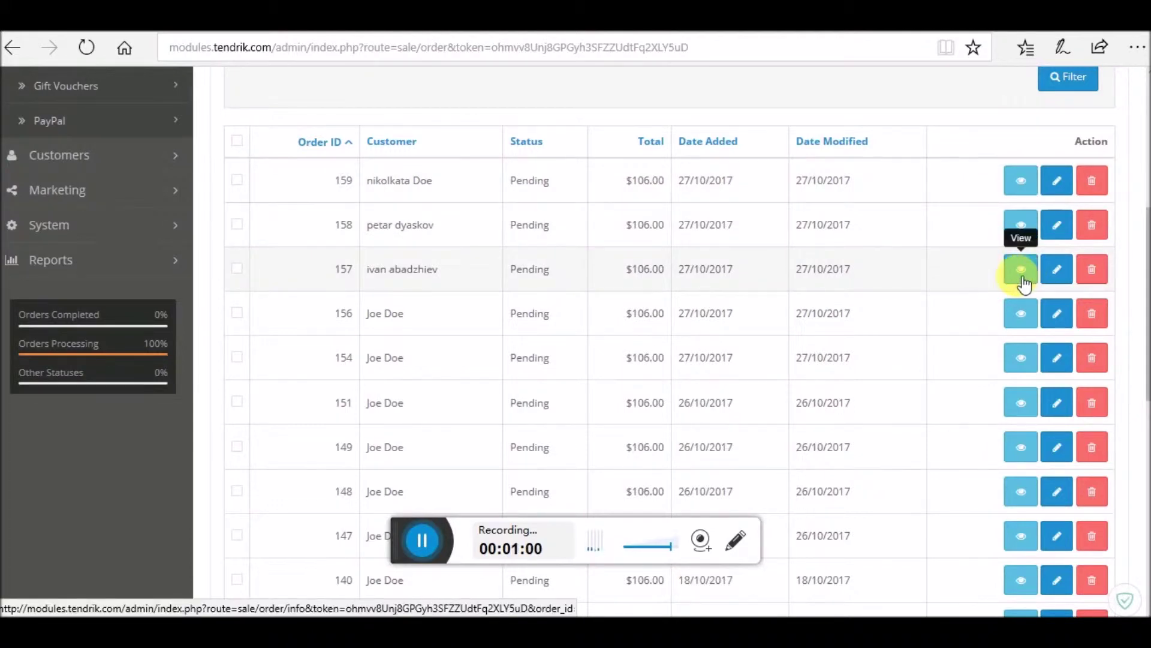
click(1021, 276)
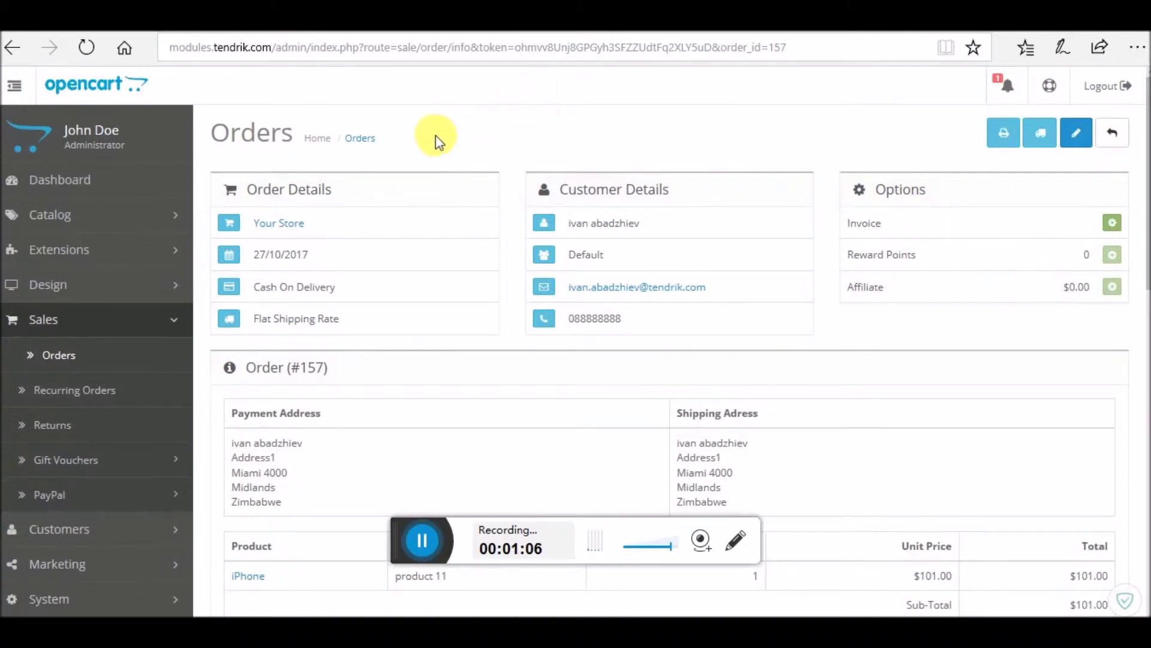
Step: Examine the order's shipping method and date, the customer's group and contact details, and the reward points option
drag(254, 287, 264, 323)
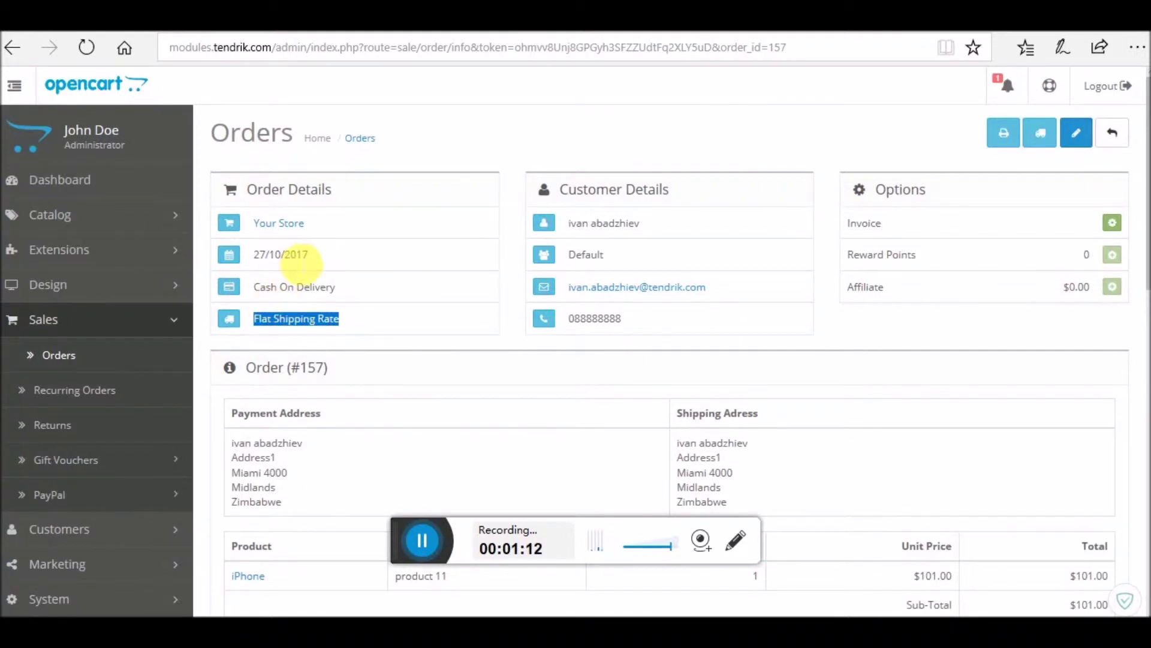
drag(322, 249, 246, 251)
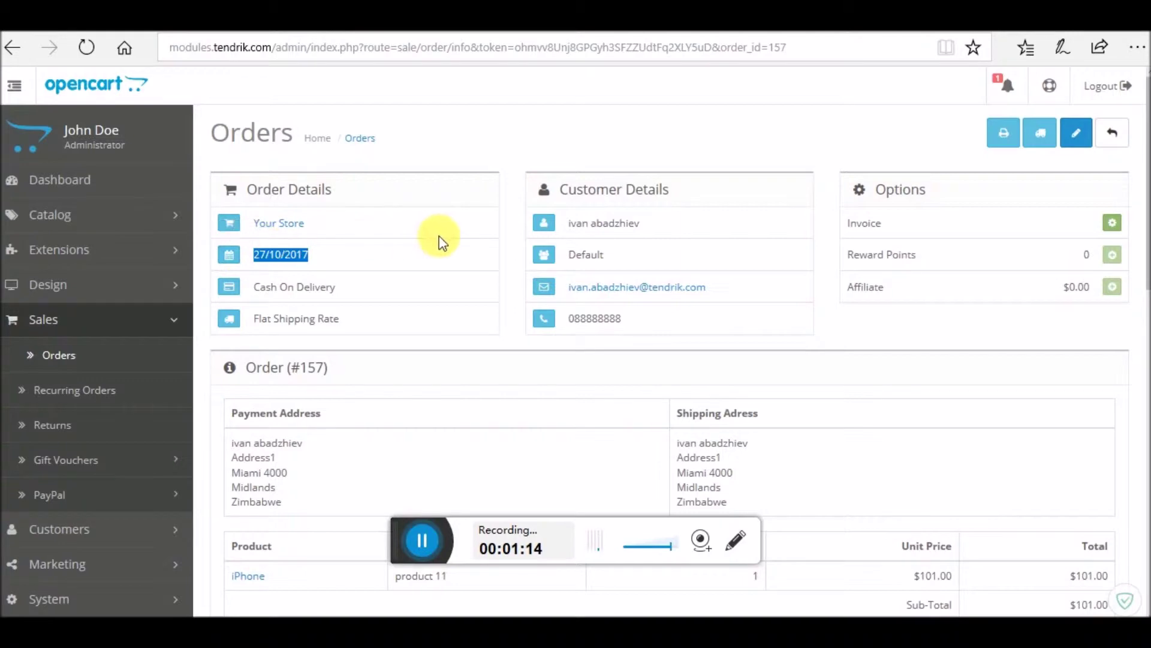
click(653, 226)
drag(654, 226, 553, 224)
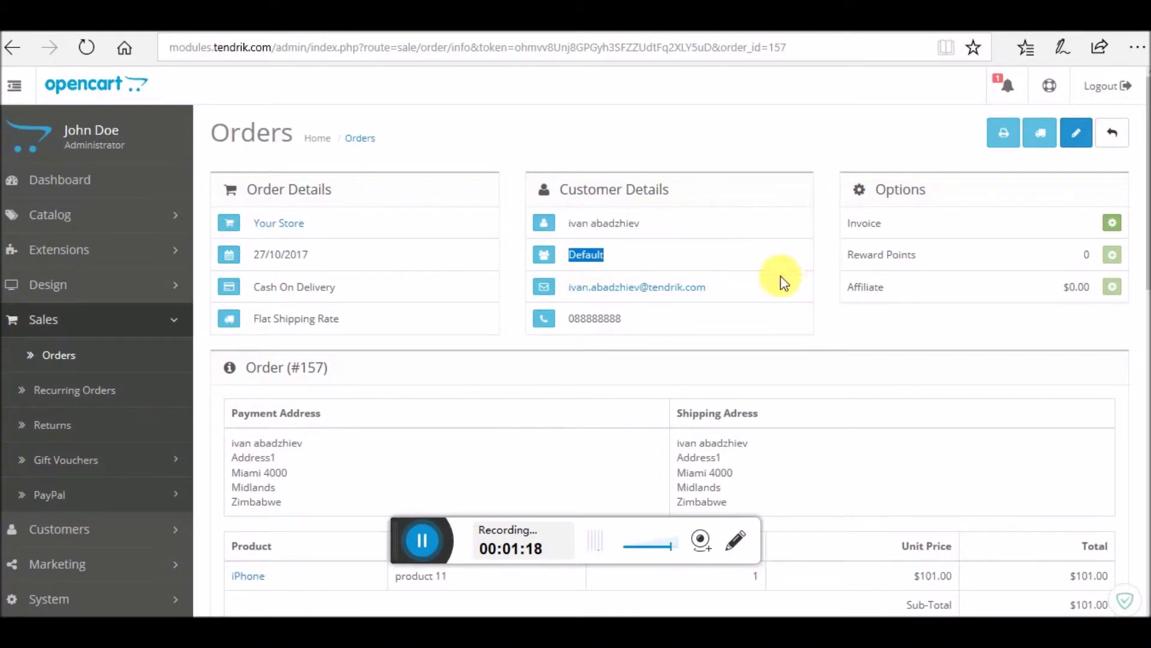
drag(746, 292, 577, 293)
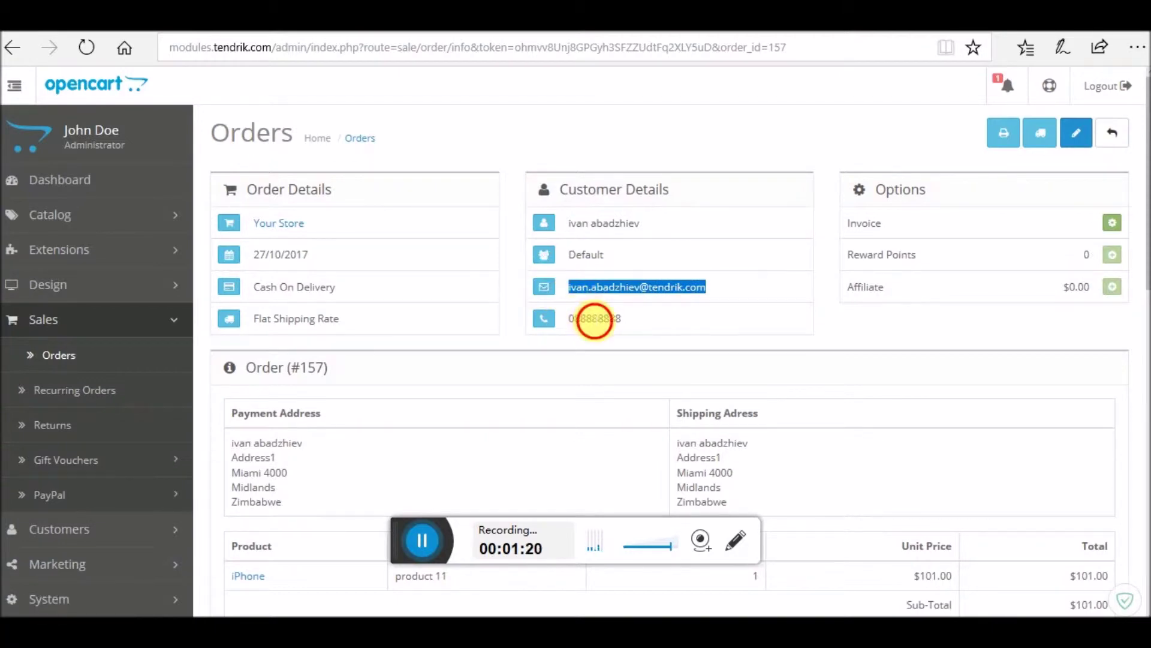
double_click(595, 318)
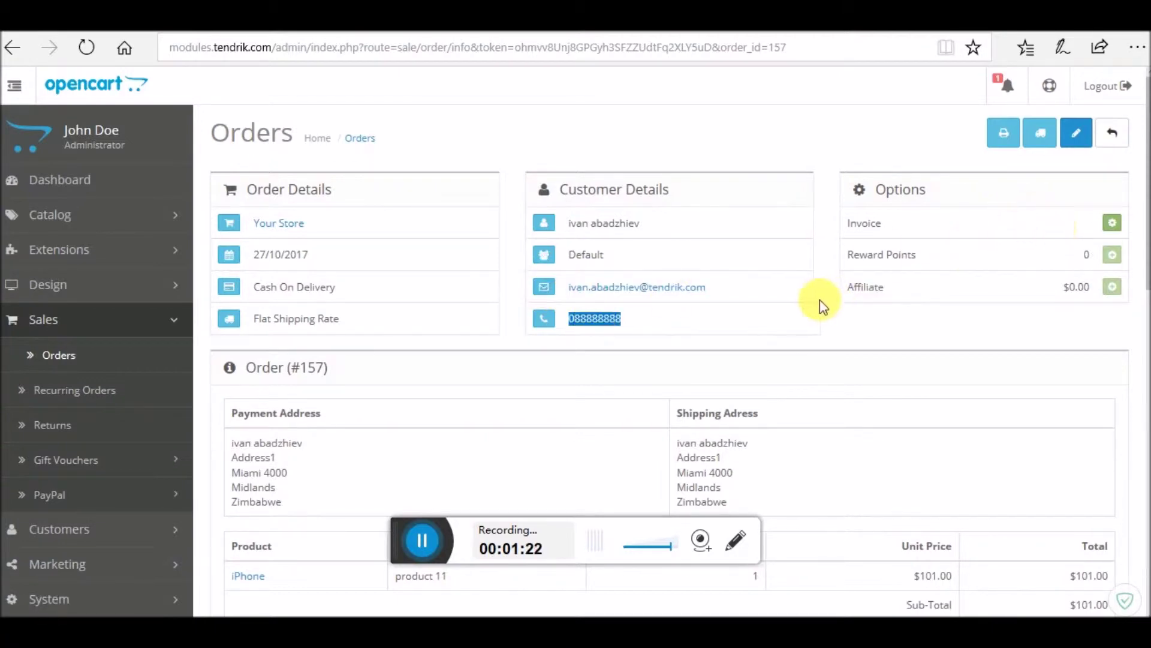
drag(843, 254, 941, 262)
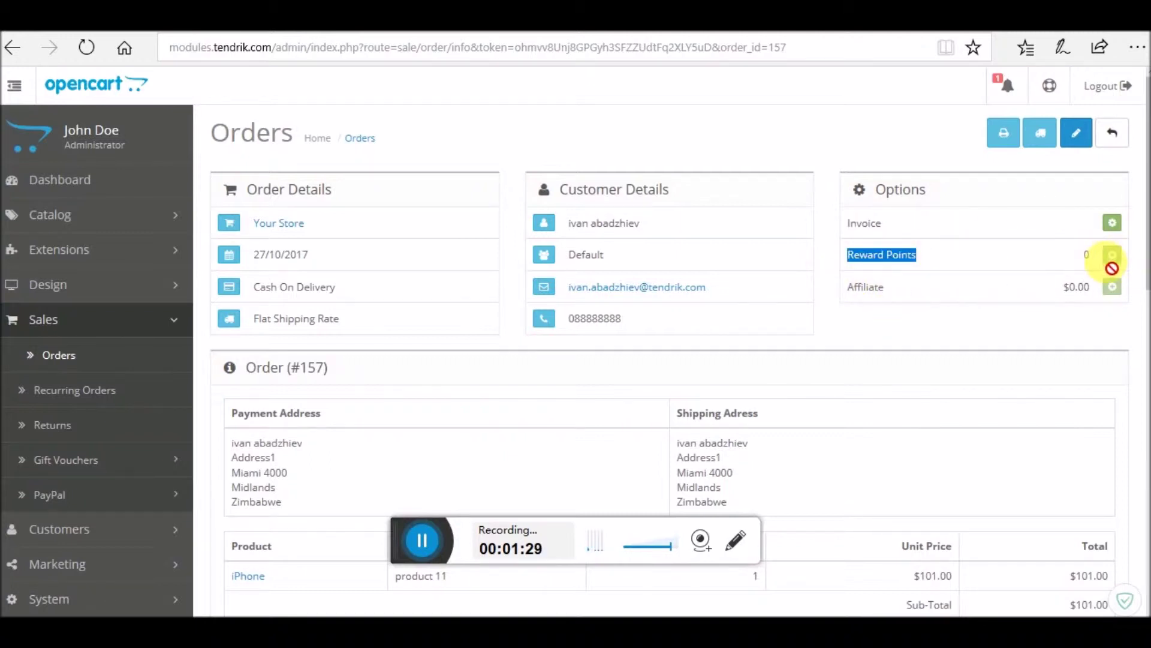
Step: View the order's printable invoice and return to the order details
scroll(1147, 247, down, 1)
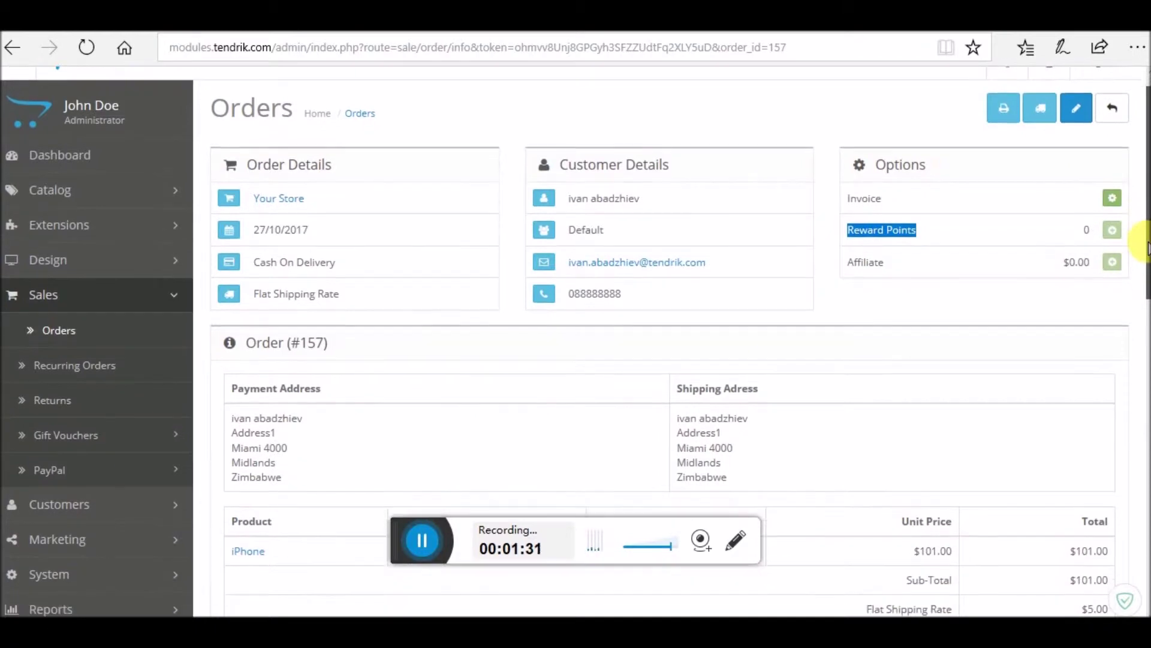
scroll(1142, 249, down, 3)
scroll(1137, 255, up, 4)
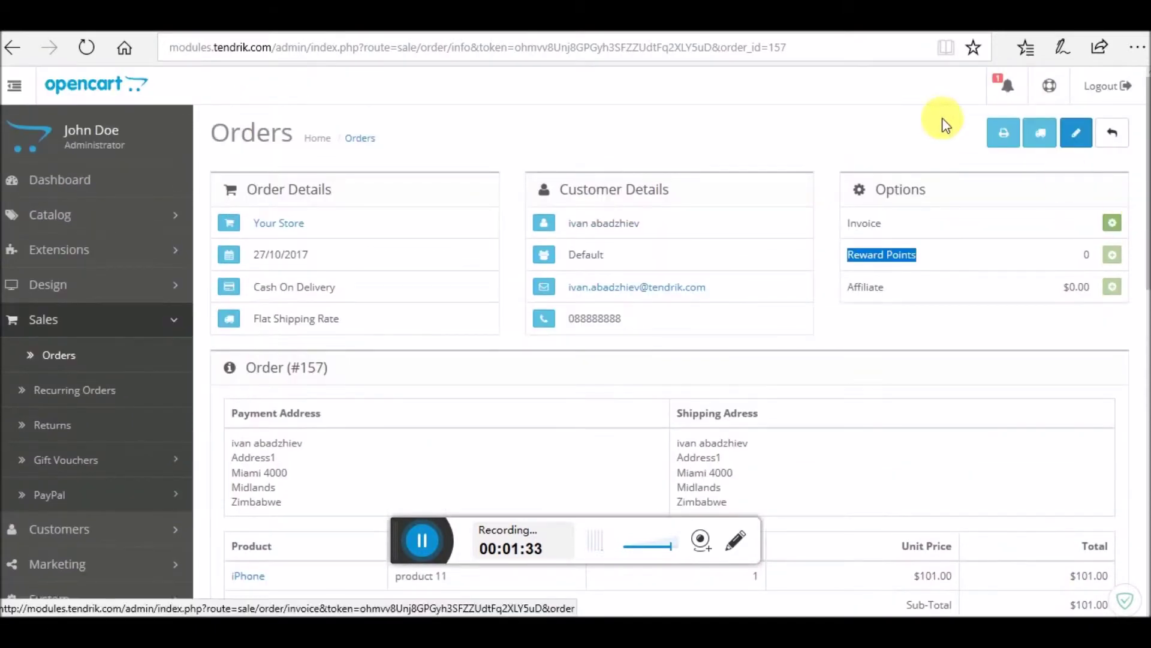
click(1004, 133)
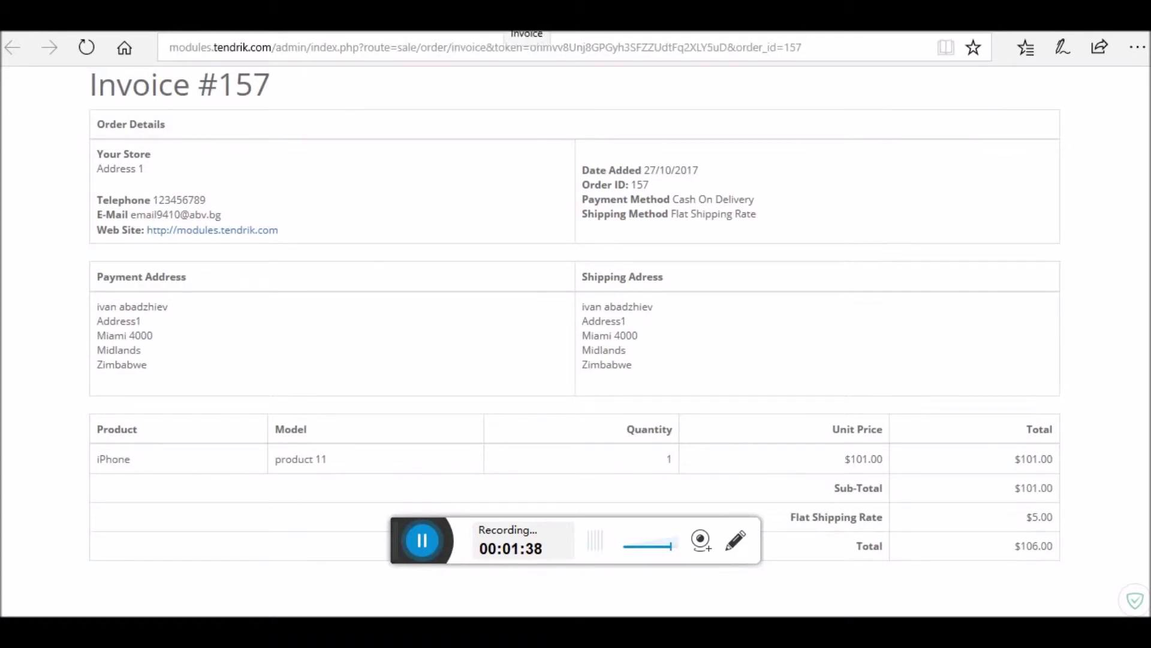
click(549, 23)
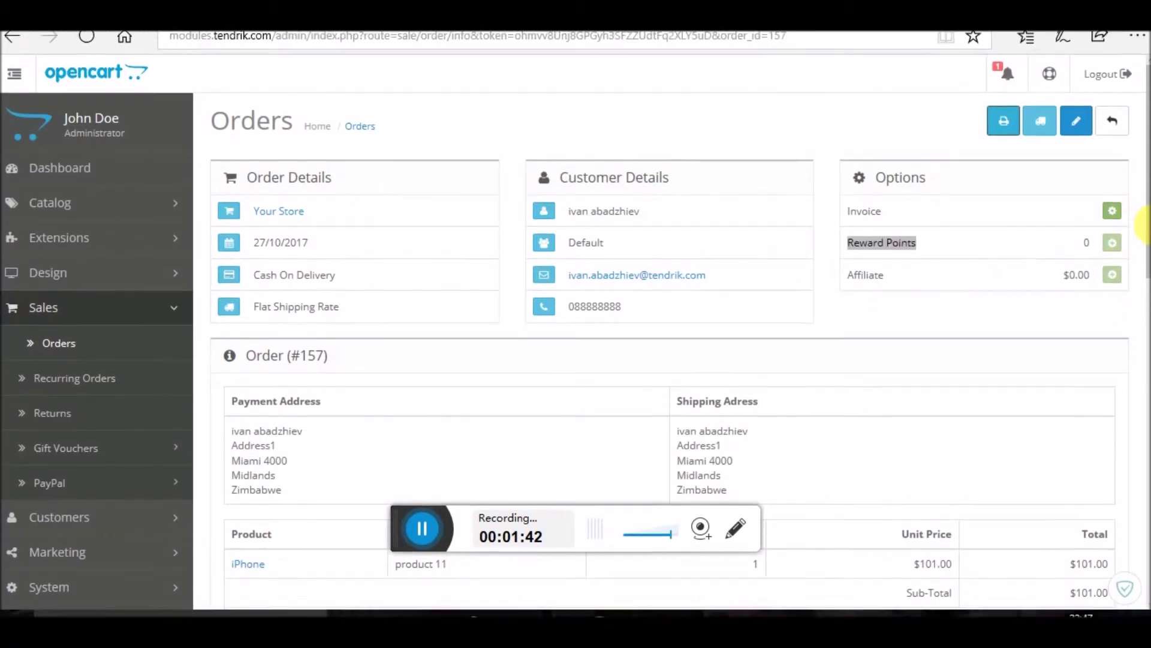
Step: Examine the order's payment and shipping addresses, the product table columns and the shipping charge
drag(1146, 216, 1147, 278)
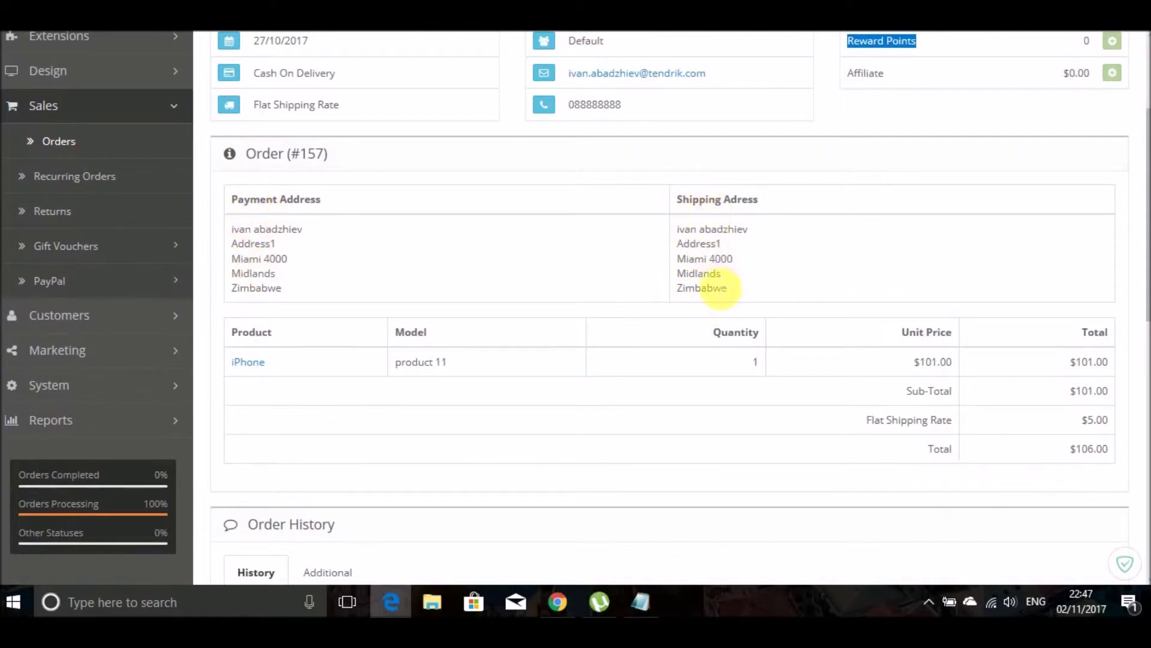
click(232, 201)
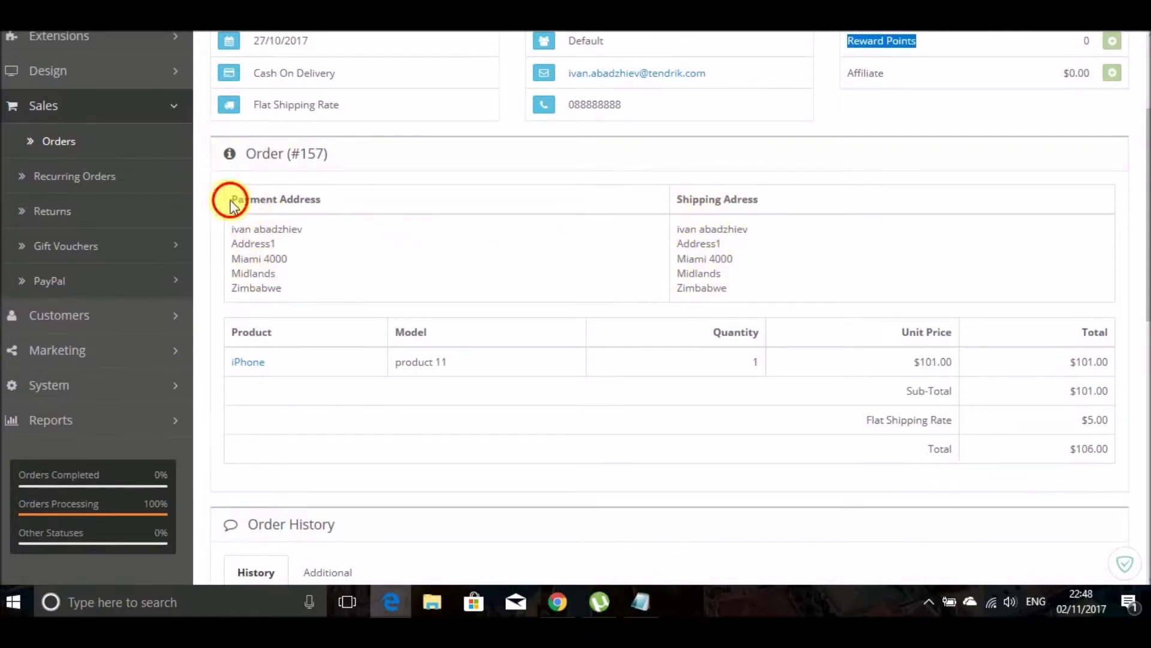
drag(231, 201, 334, 202)
drag(674, 198, 786, 204)
click(437, 266)
drag(230, 332, 984, 340)
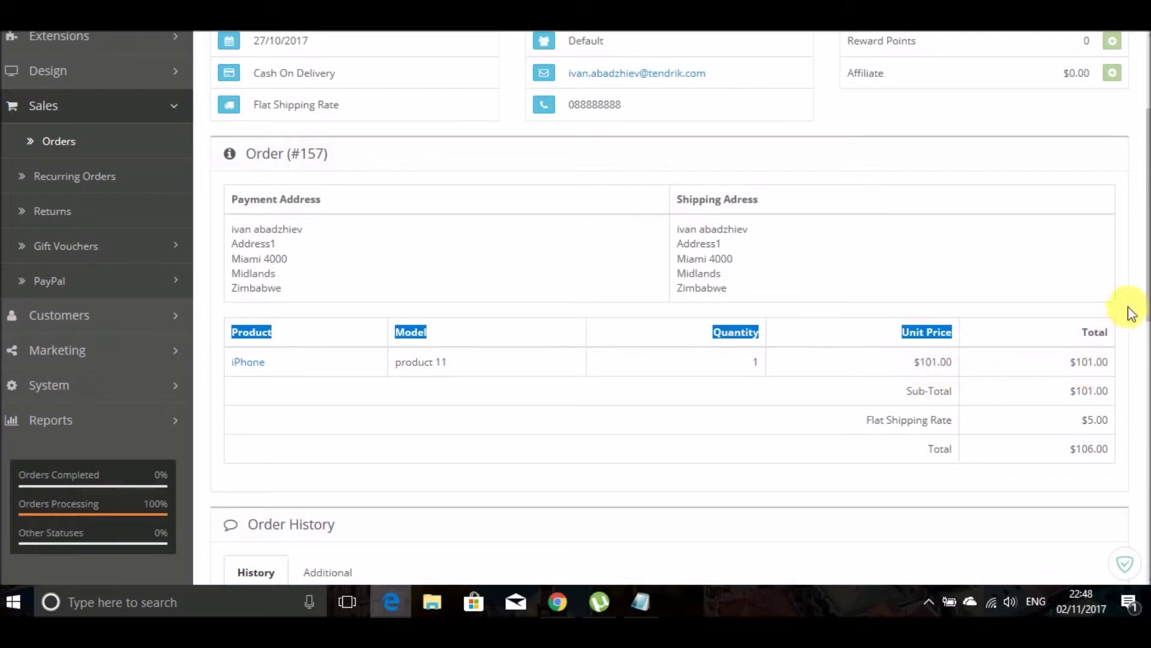
click(1143, 282)
scroll(1142, 282, down, 1)
drag(855, 343, 1131, 385)
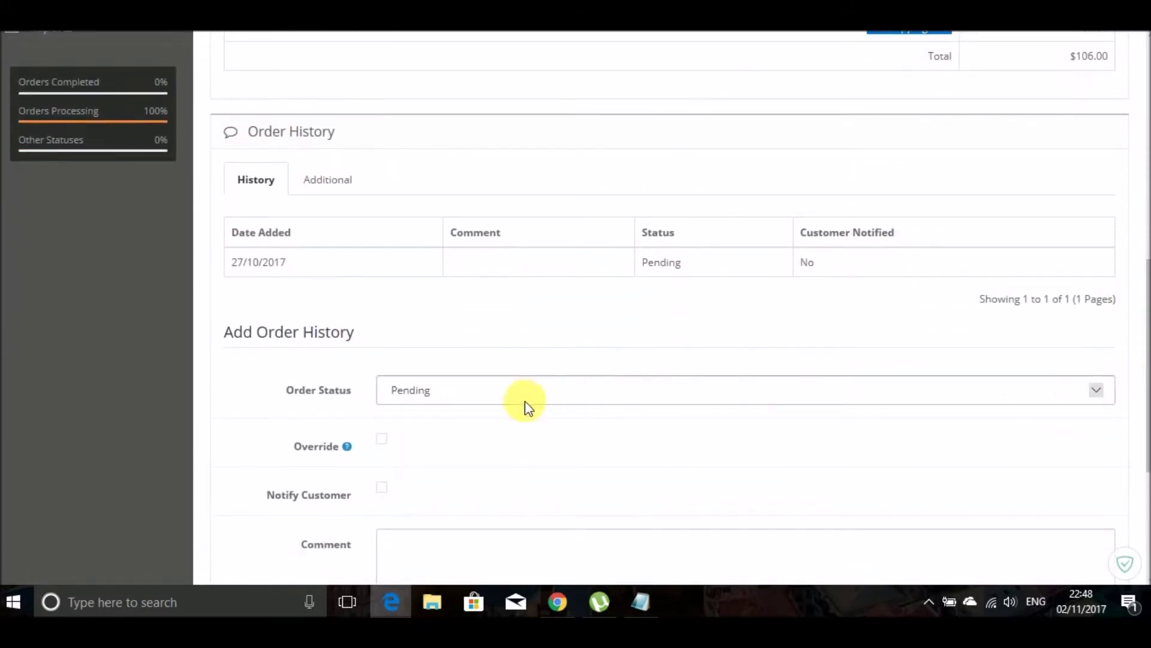
Step: Set the order status of the new order history entry to Shipped
click(508, 393)
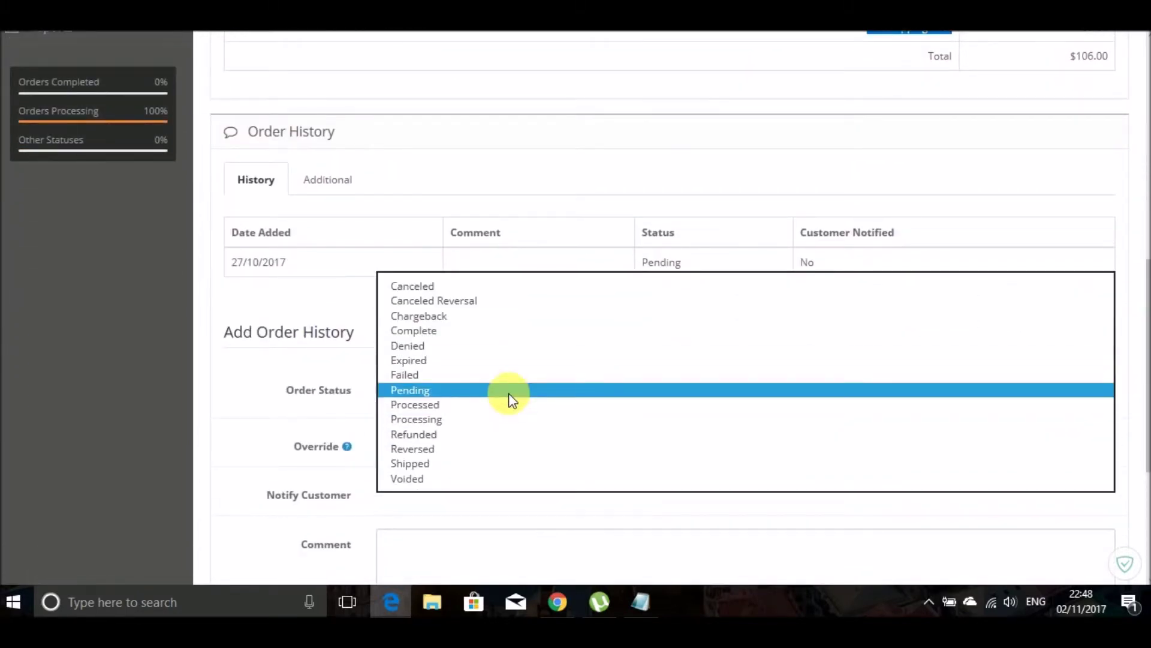
click(509, 393)
click(508, 393)
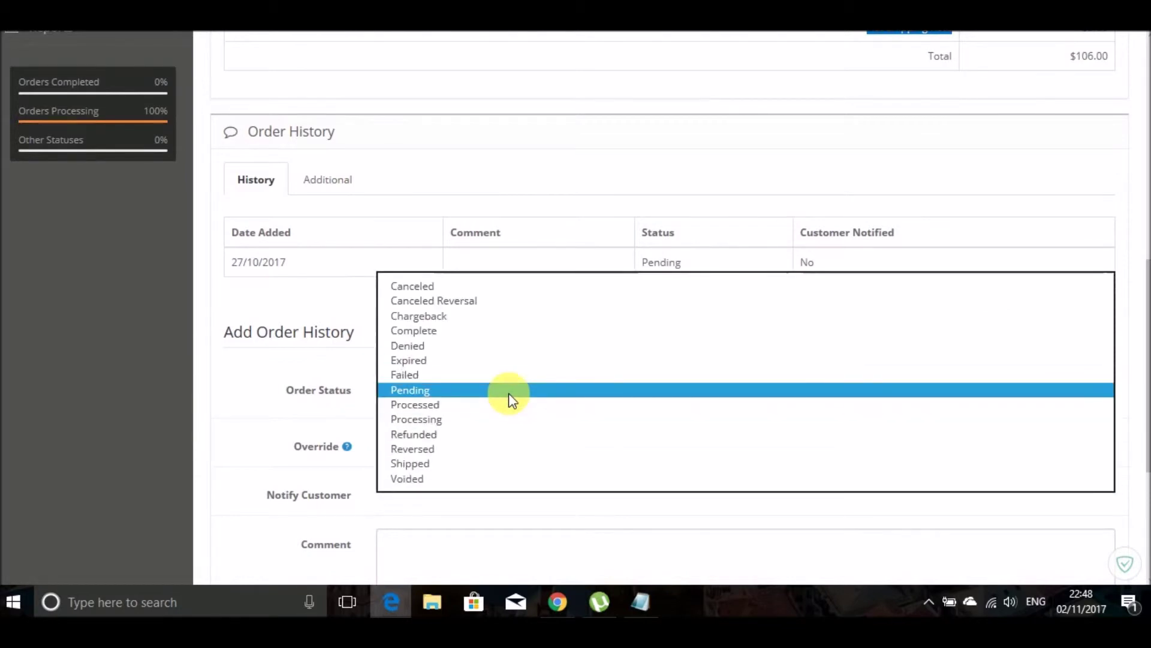
key(s)
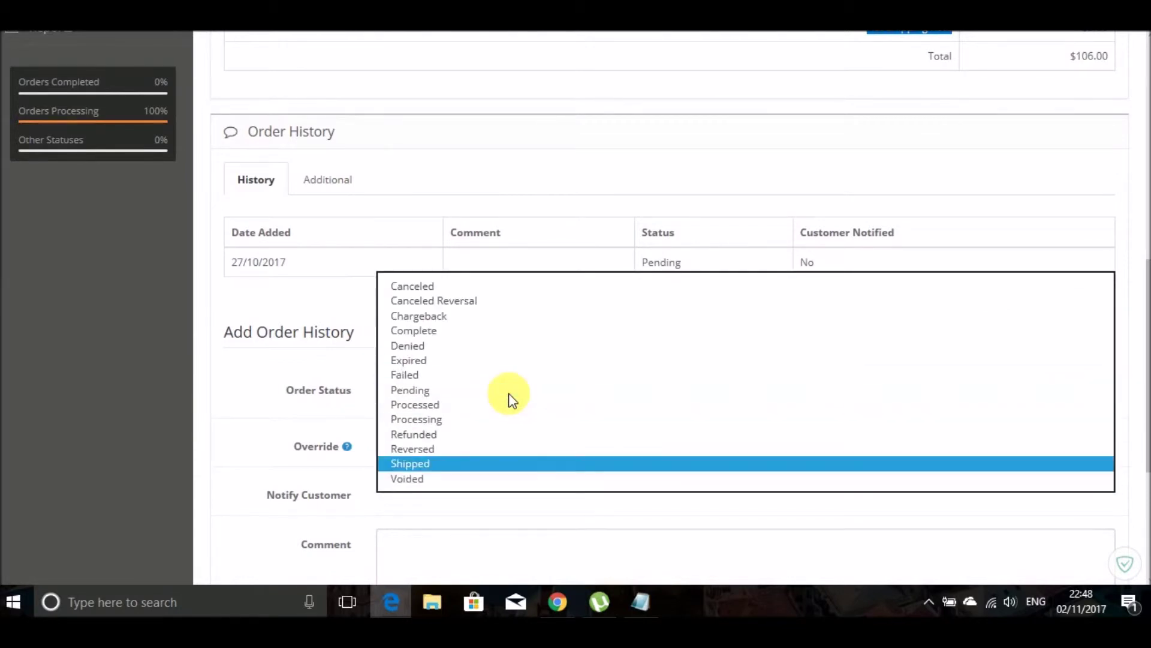
key(Return)
click(879, 302)
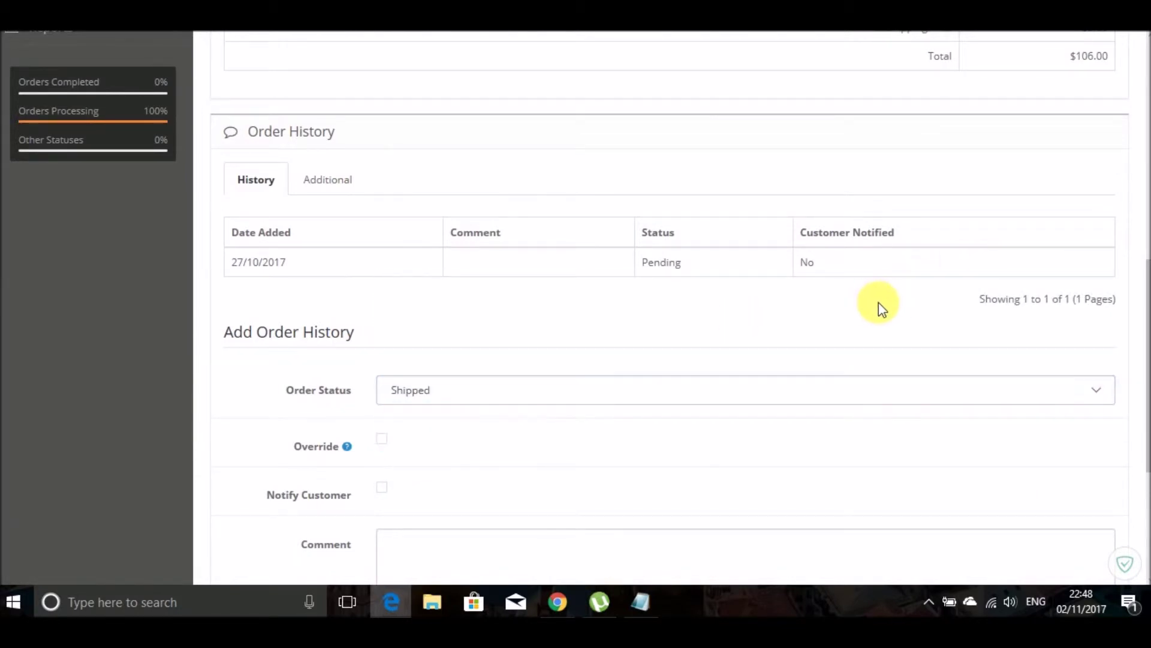
Step: Read the explanation of the Override option for the new order history entry
drag(1146, 290, 1146, 337)
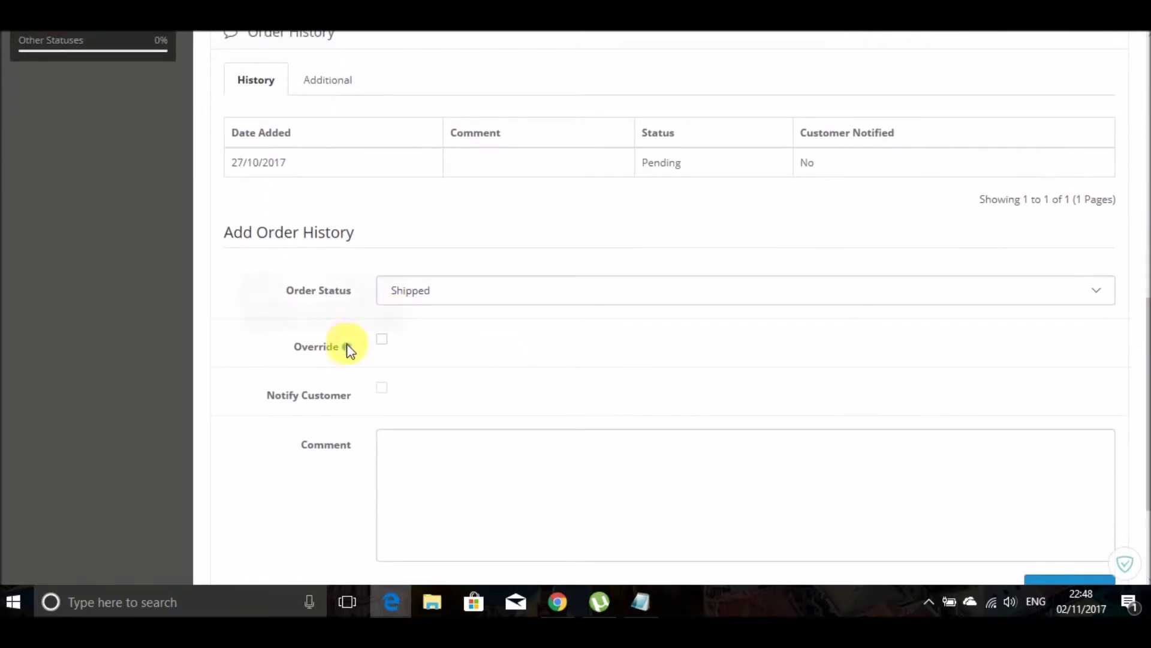
mouse_move(346, 348)
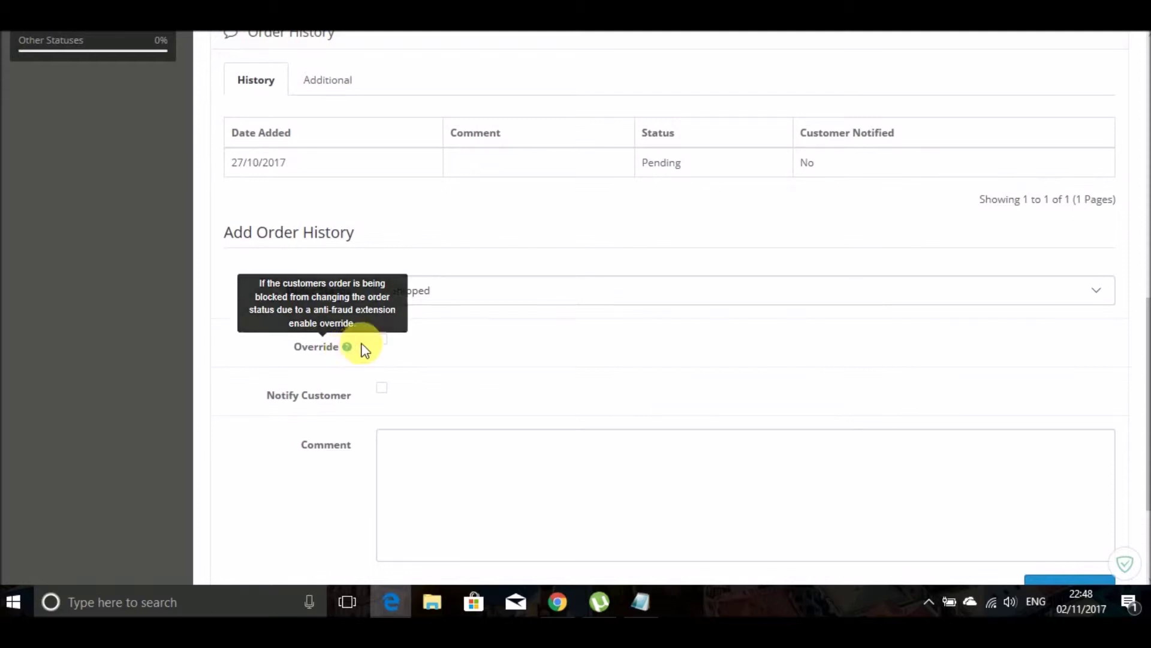
click(382, 340)
mouse_move(348, 351)
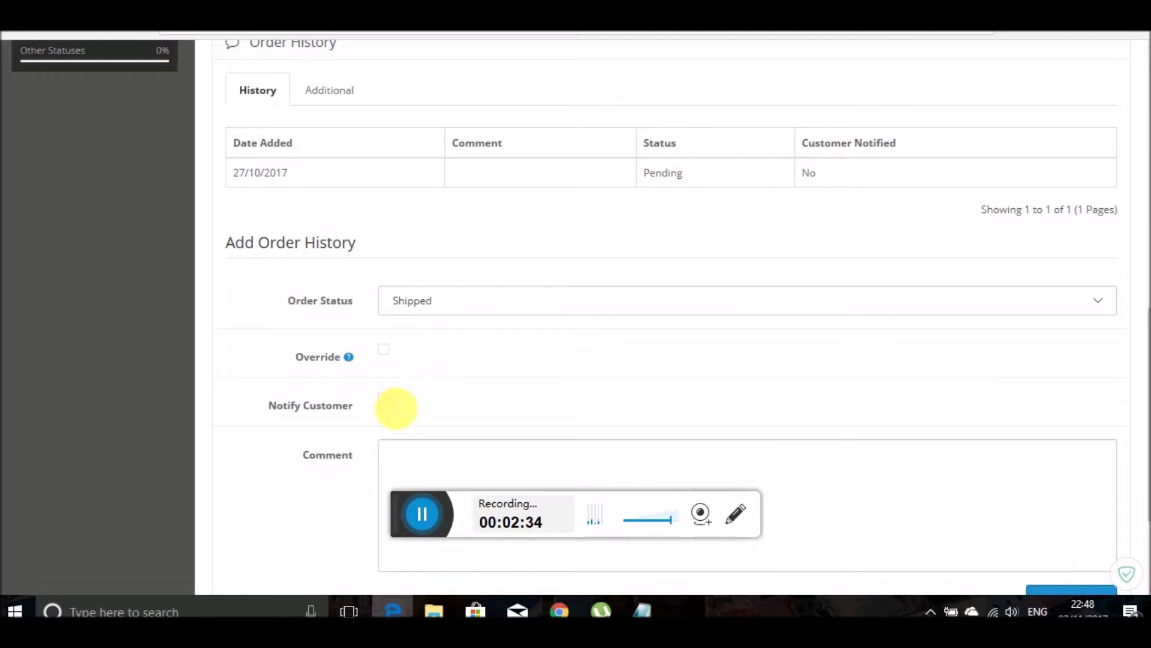
Step: Enable customer notification, enter the comment "Поръчката е изпратена по еконт с тожарителница номер" followed by the waybill number, and add the history entry
click(385, 399)
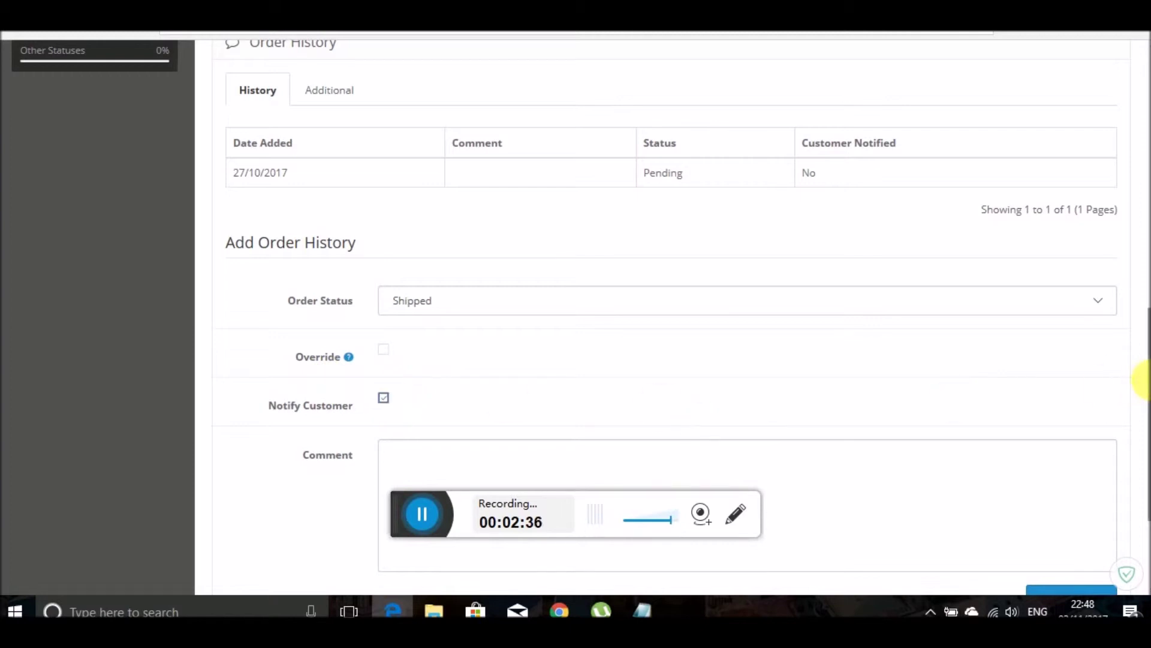
scroll(1144, 380, down, 2)
click(894, 403)
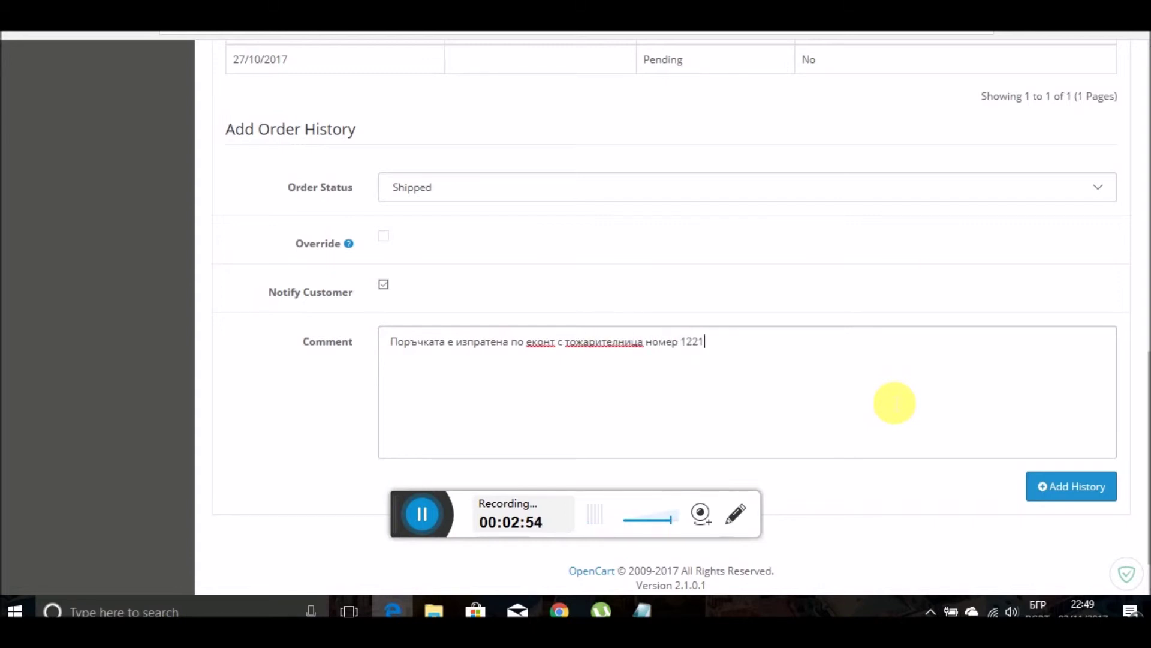
click(1100, 483)
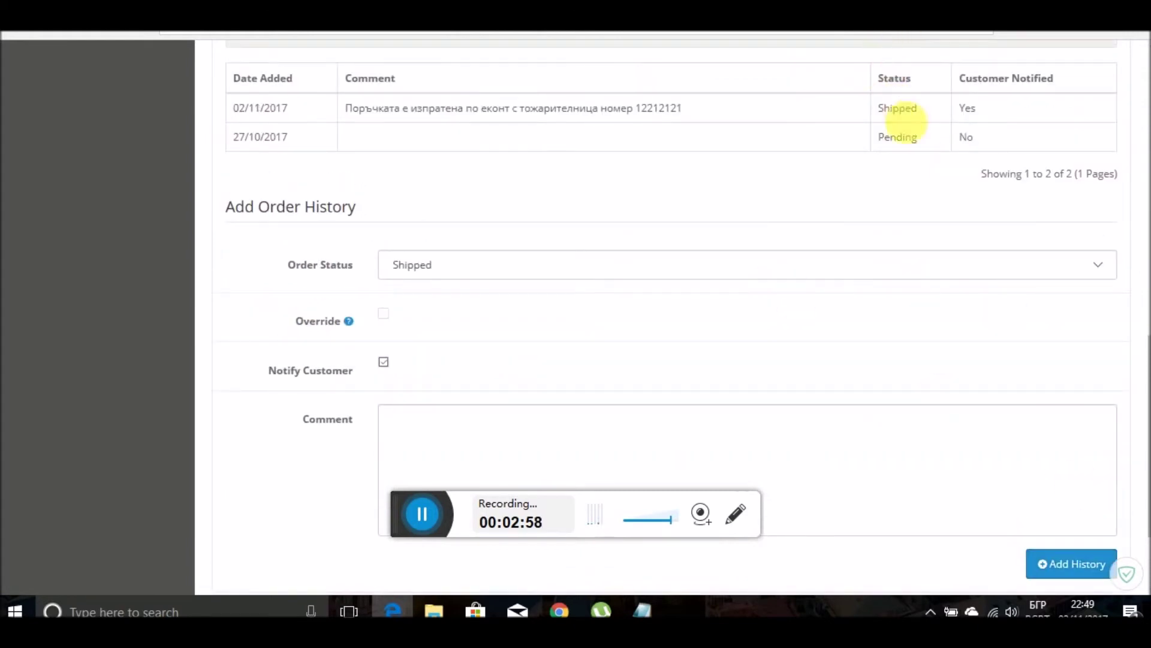
Step: Return to the order list and check the status of the order whose history was just updated
drag(1144, 427, 1144, 376)
scroll(1131, 359, up, 8)
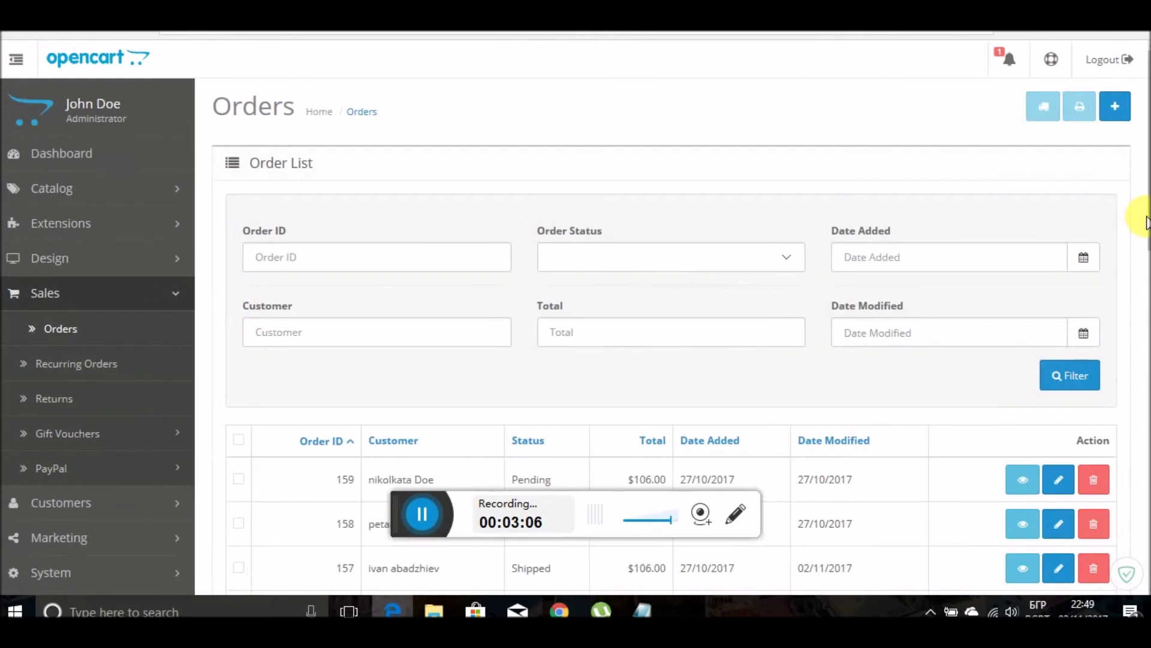
drag(1146, 207, 1144, 262)
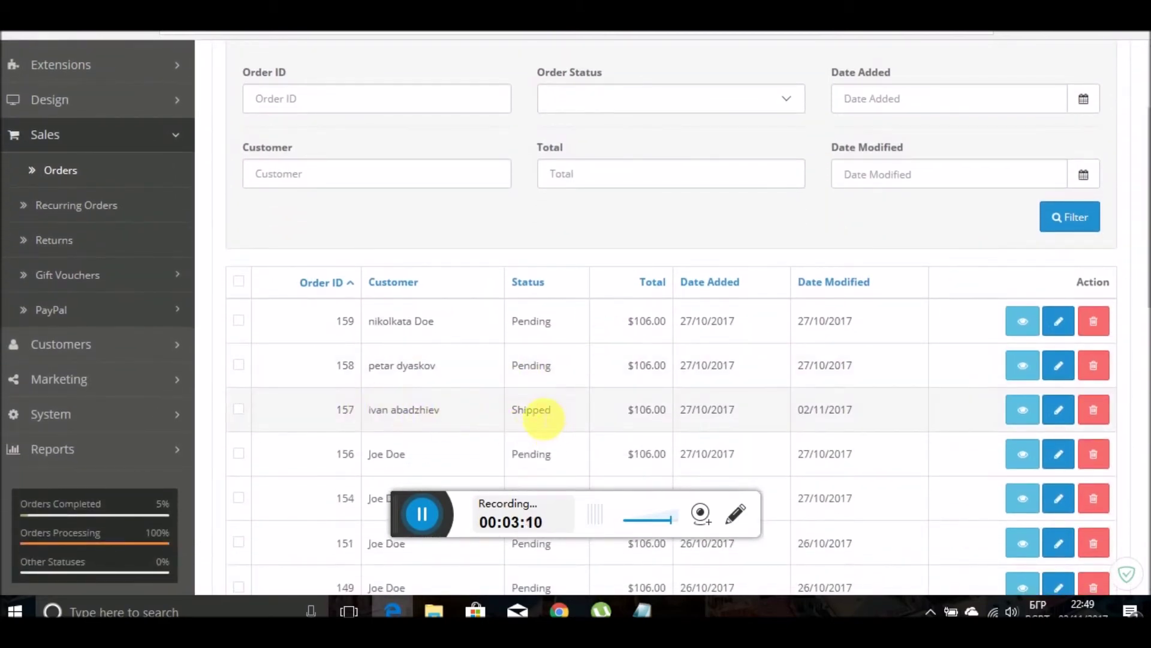
double_click(532, 410)
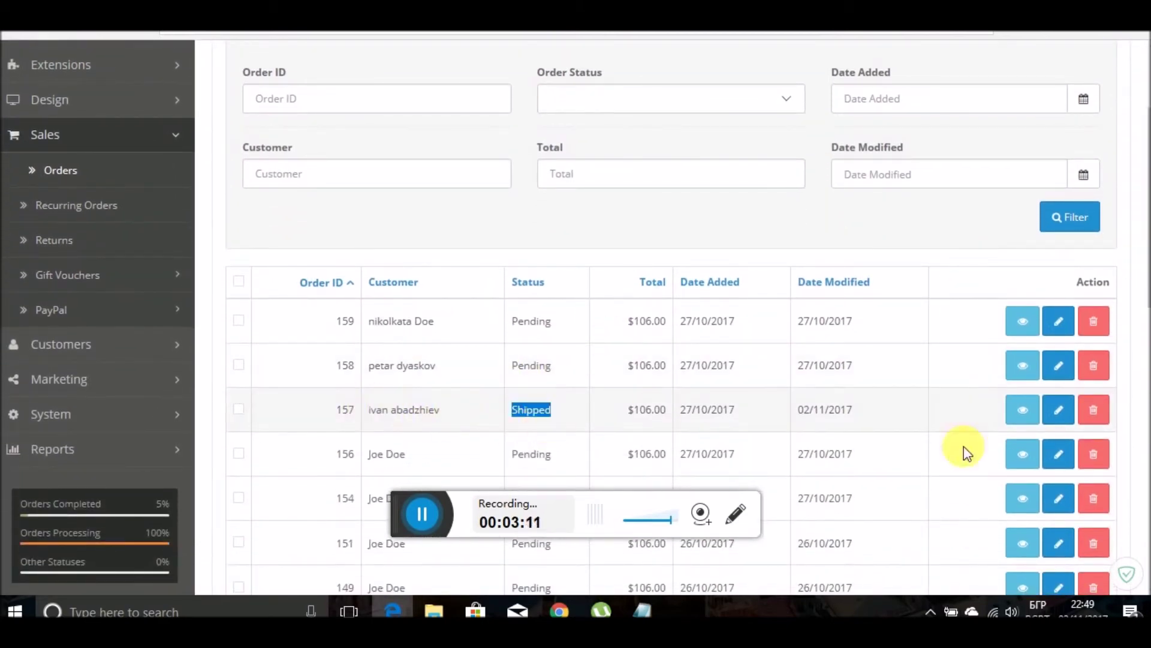
Step: Open the shipped order for editing and view its customer details form
click(1064, 409)
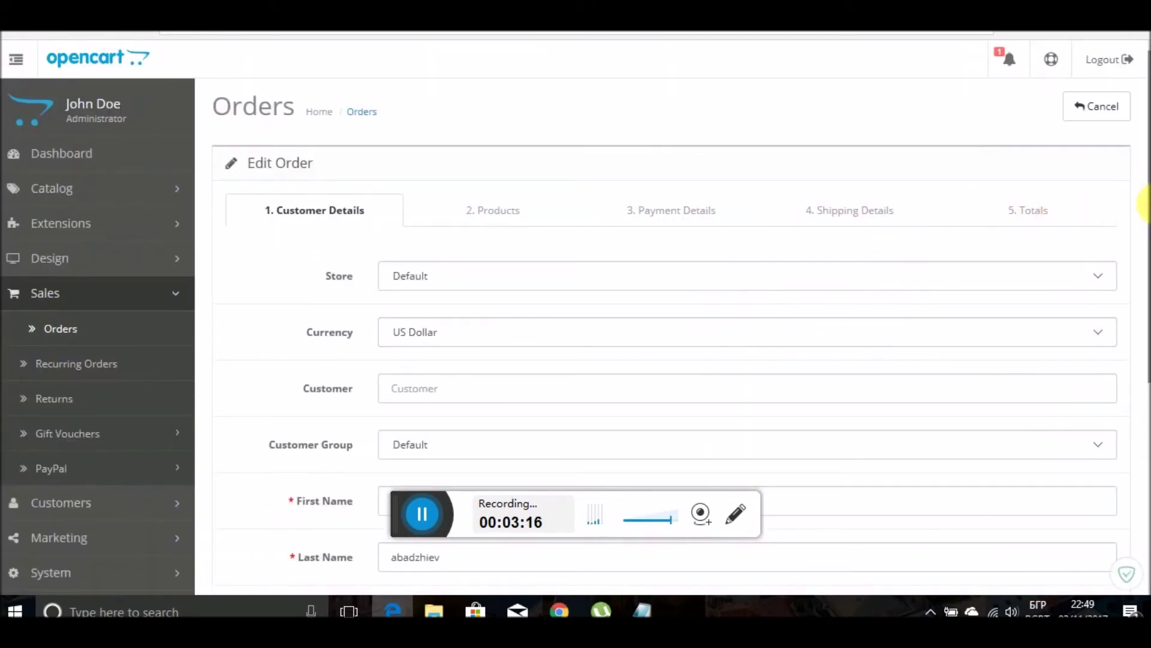
scroll(1143, 216, down, 1)
drag(1143, 222, 1143, 192)
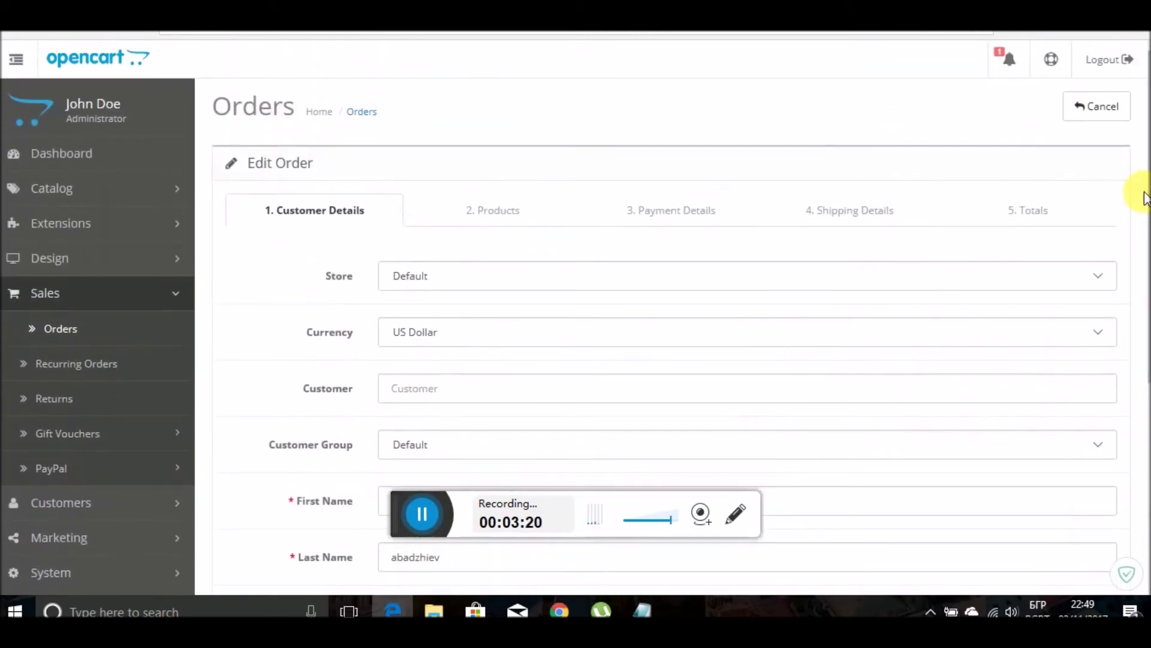
Step: Leave the order form without changes and look through the full order list
click(60, 336)
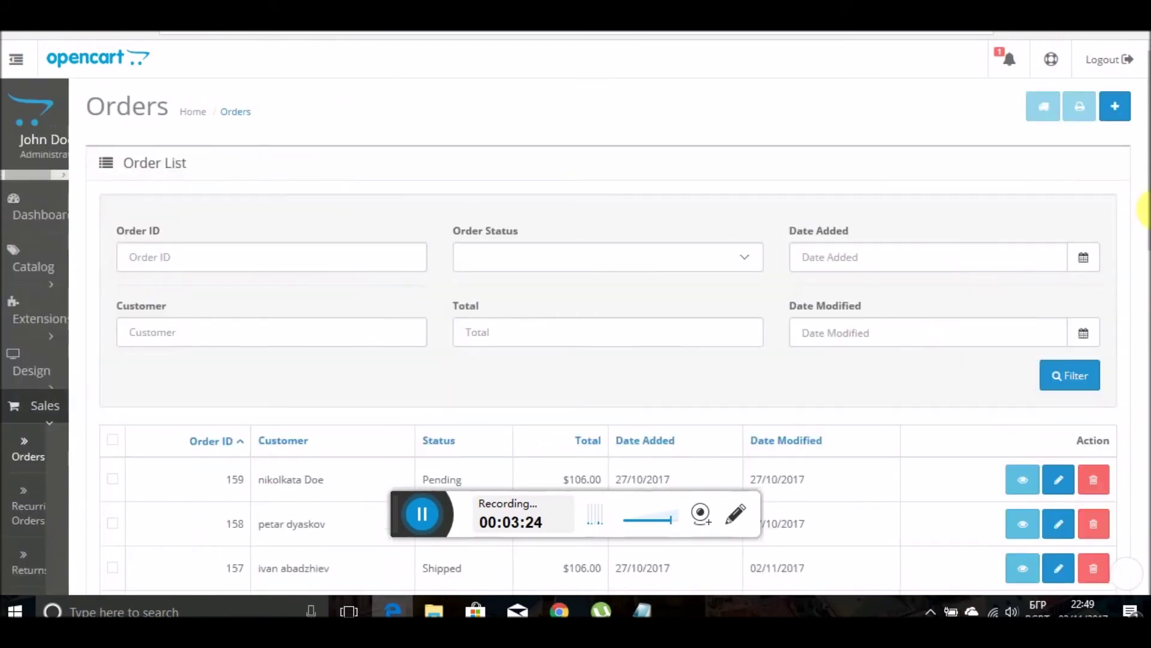
scroll(1142, 183, down, 2)
scroll(1139, 150, up, 2)
scroll(1136, 144, down, 8)
scroll(1140, 372, up, 5)
scroll(1141, 255, up, 2)
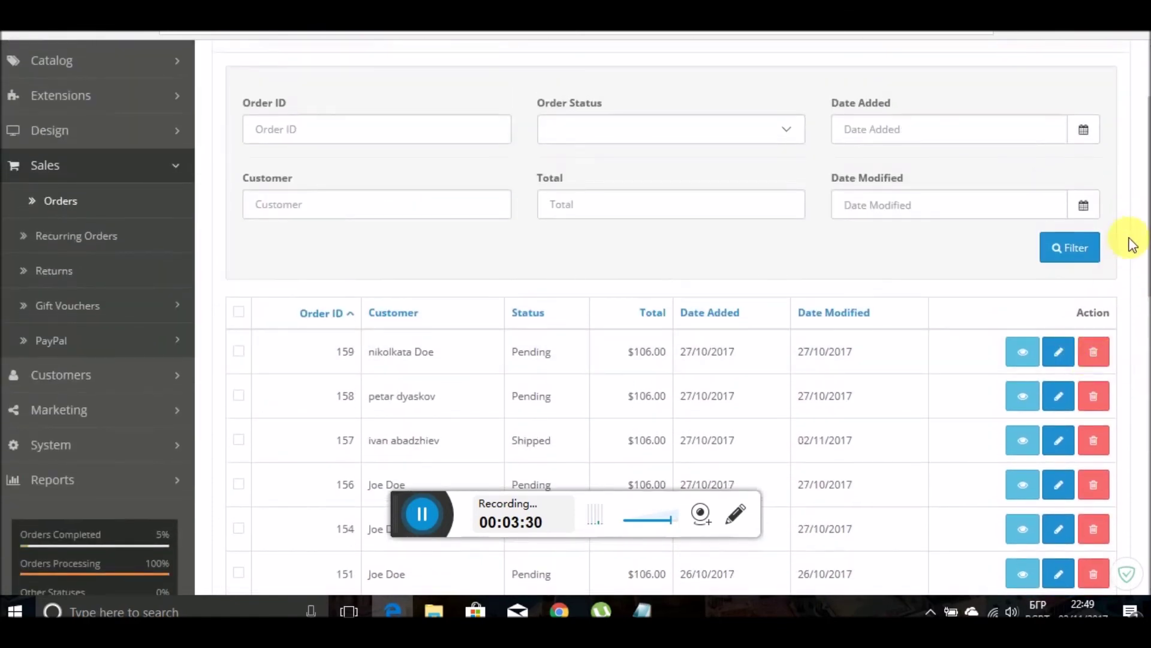
scroll(1144, 243, down, 1)
scroll(1144, 240, up, 2)
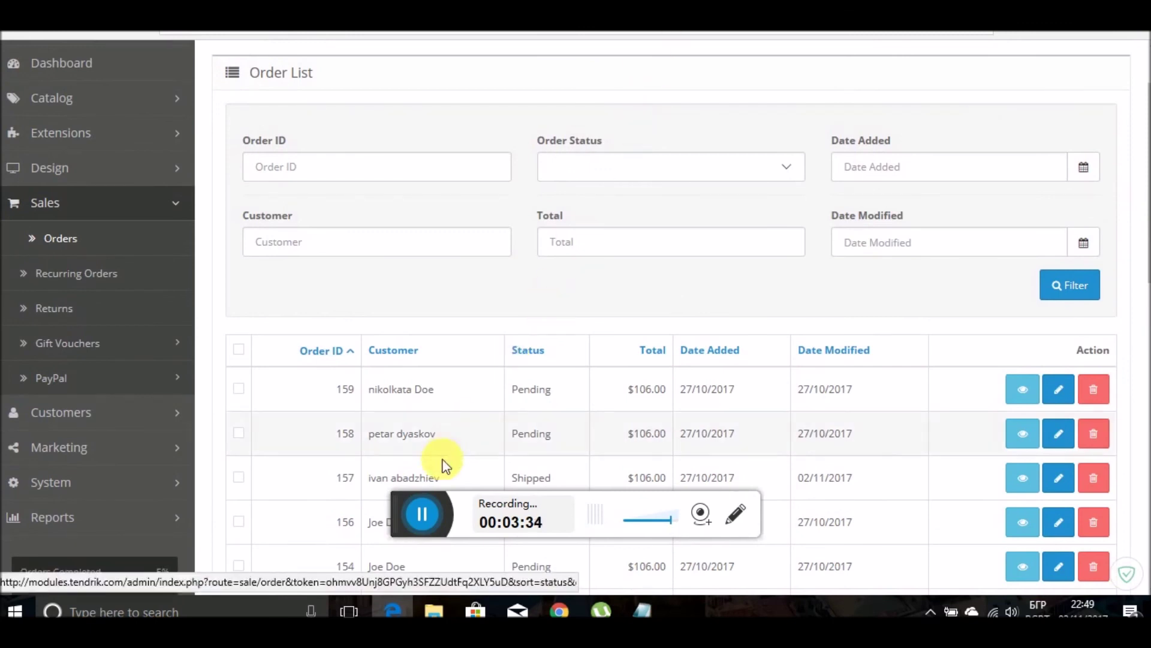
click(423, 512)
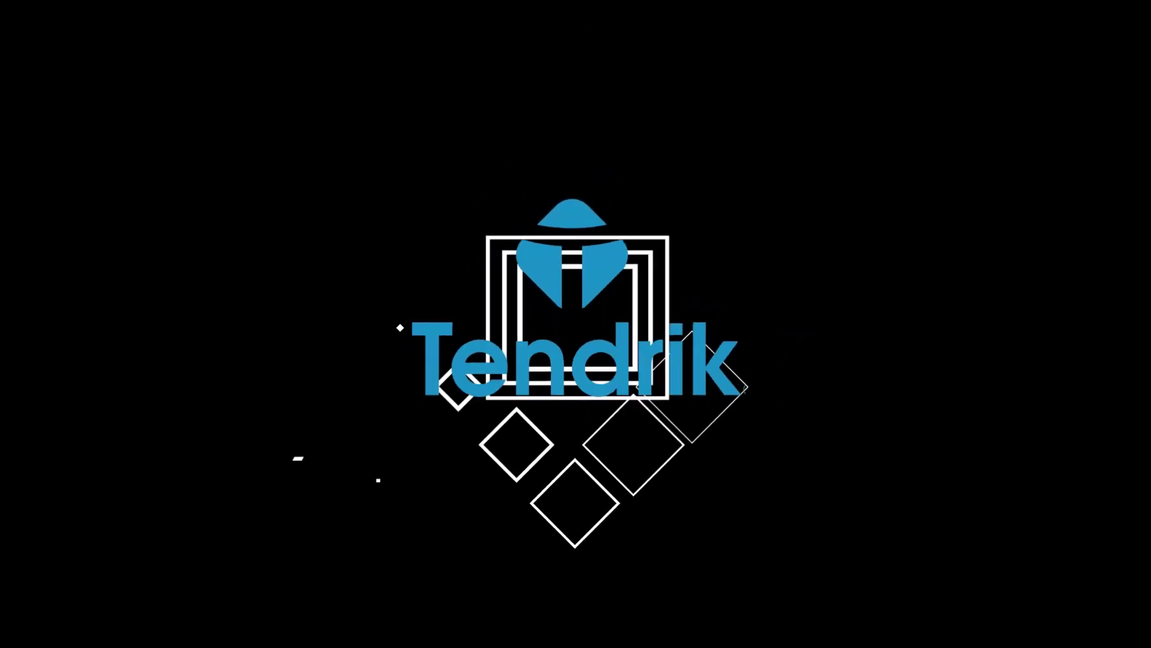